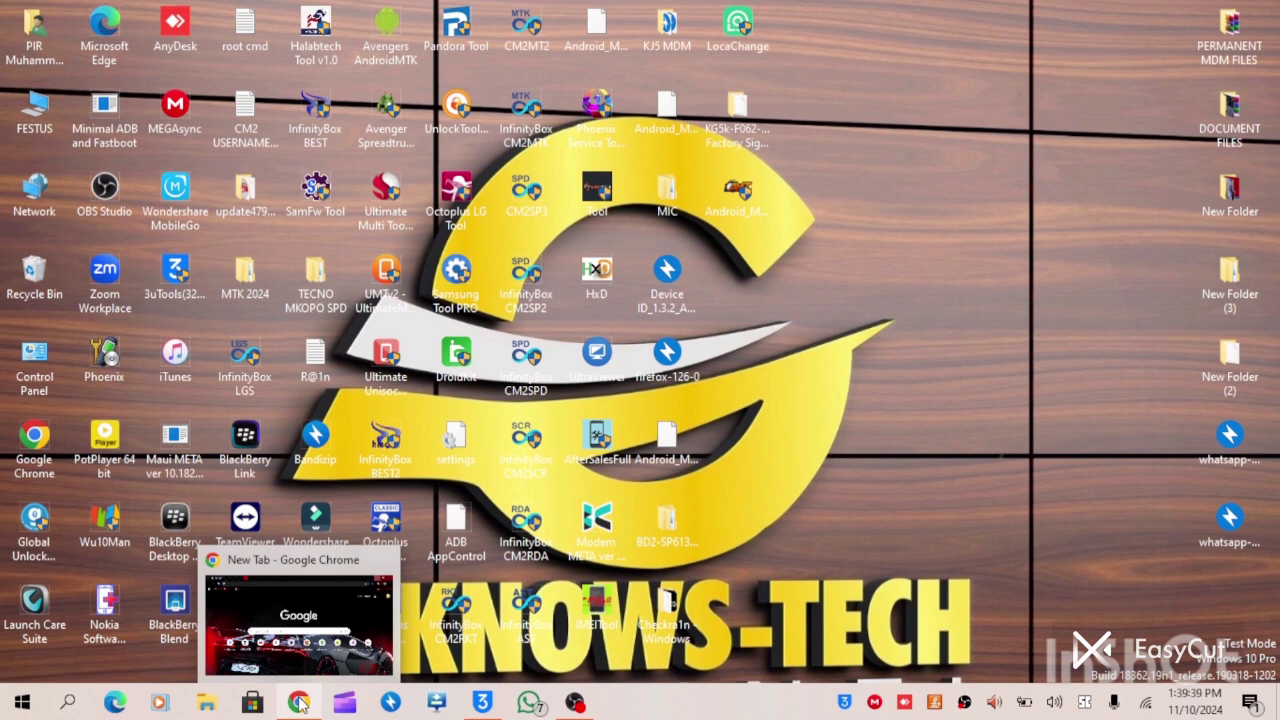
- Bring Chrome forward and load ipsw.me from the New Tab search box
{"action": "left_click", "coordinate": [298, 703]}
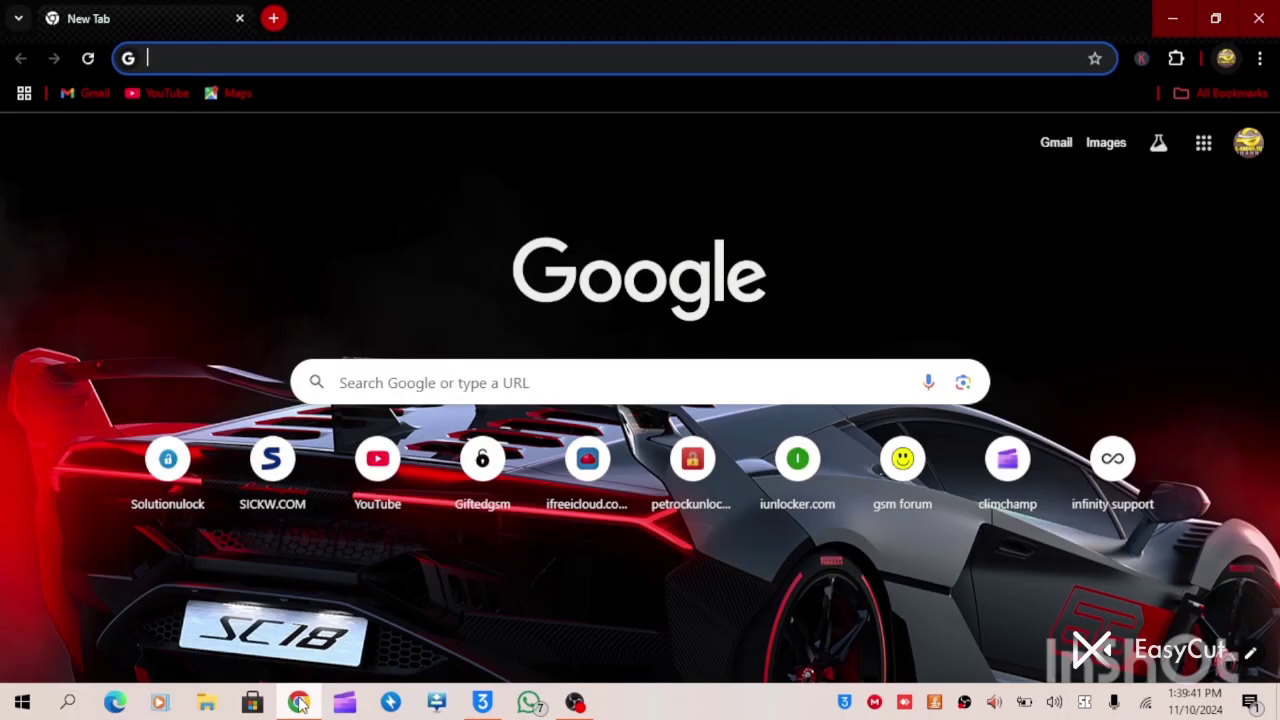
{"action": "left_click", "coordinate": [373, 377]}
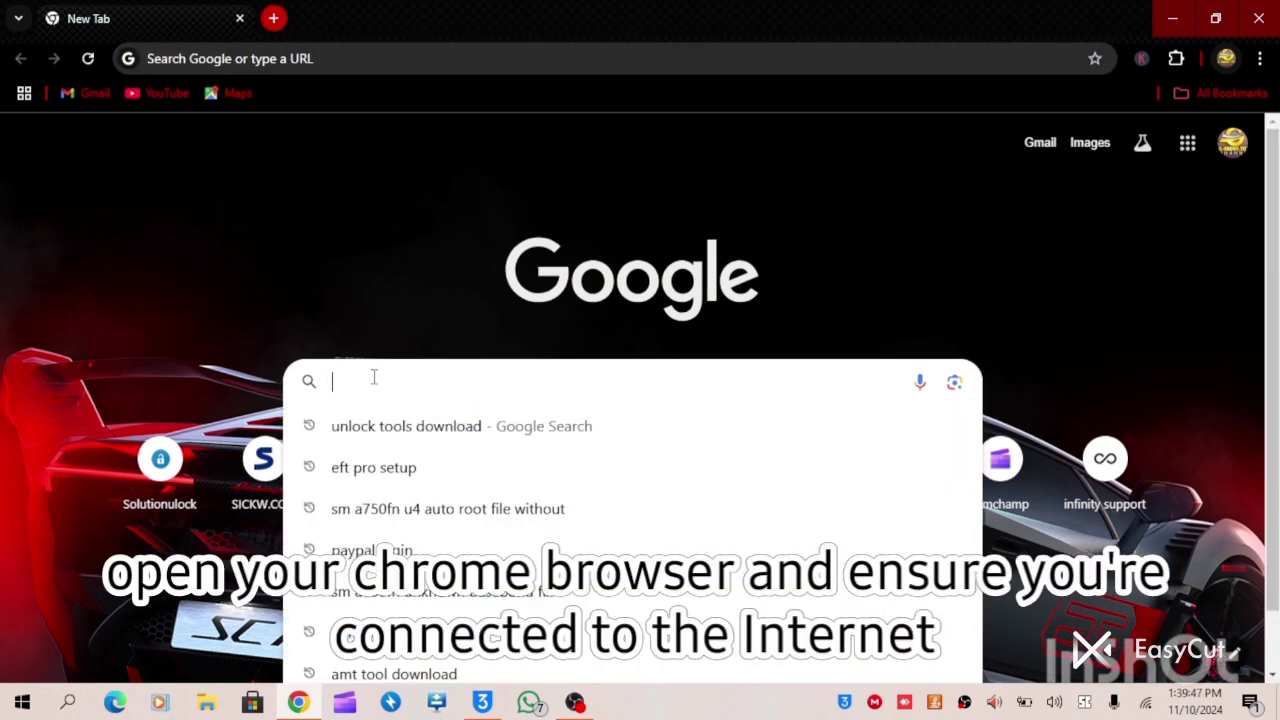
{"action": "type", "text": "i"}
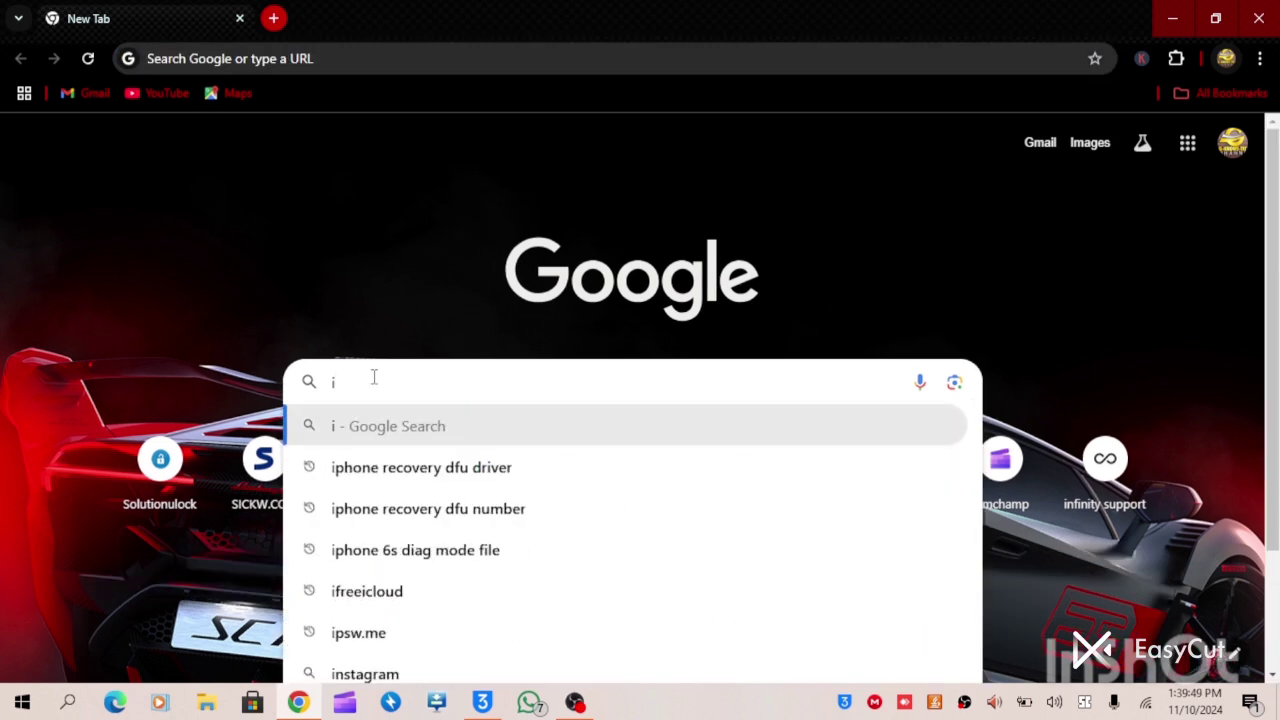
{"action": "type", "text": "ps"}
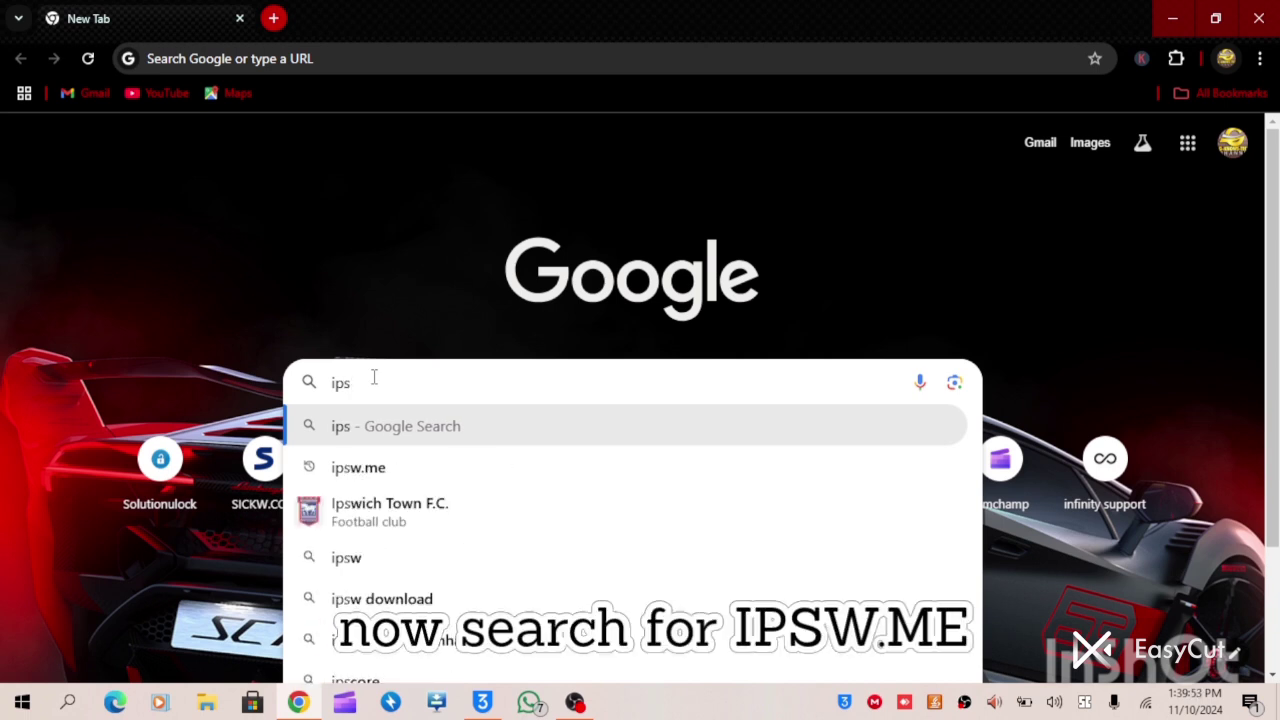
{"action": "type", "text": "w"}
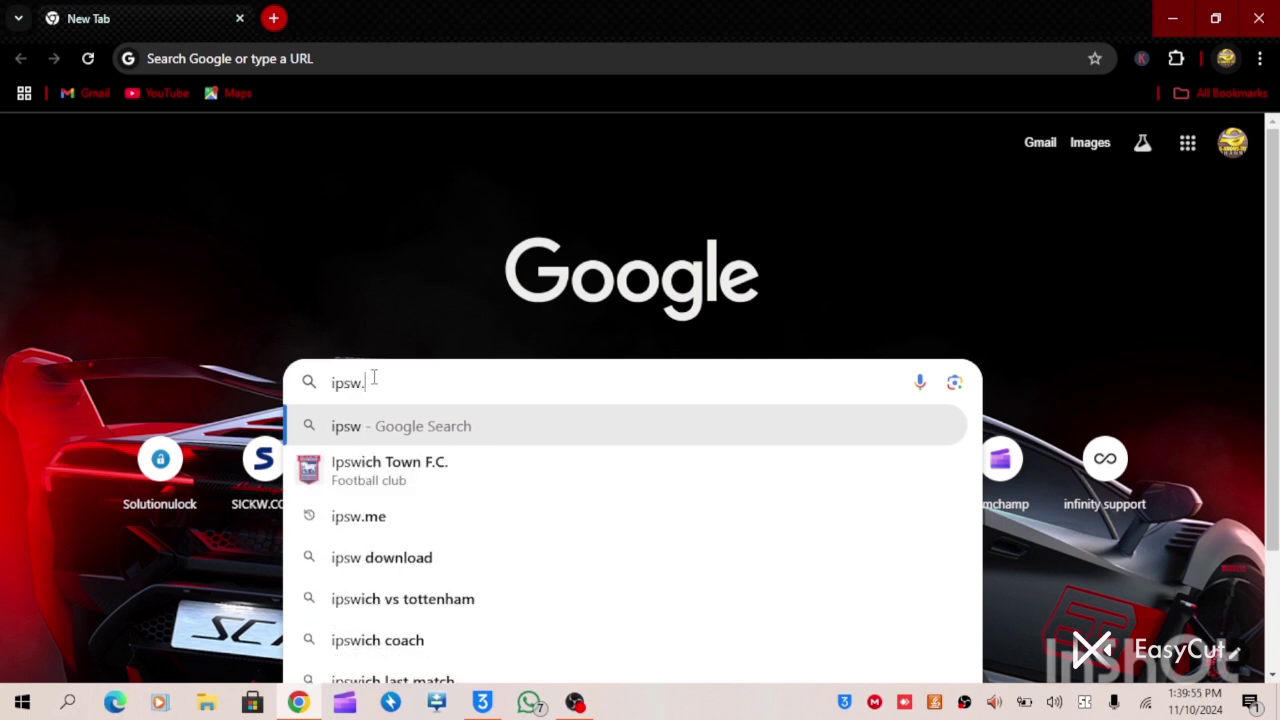
{"action": "type", "text": ".me"}
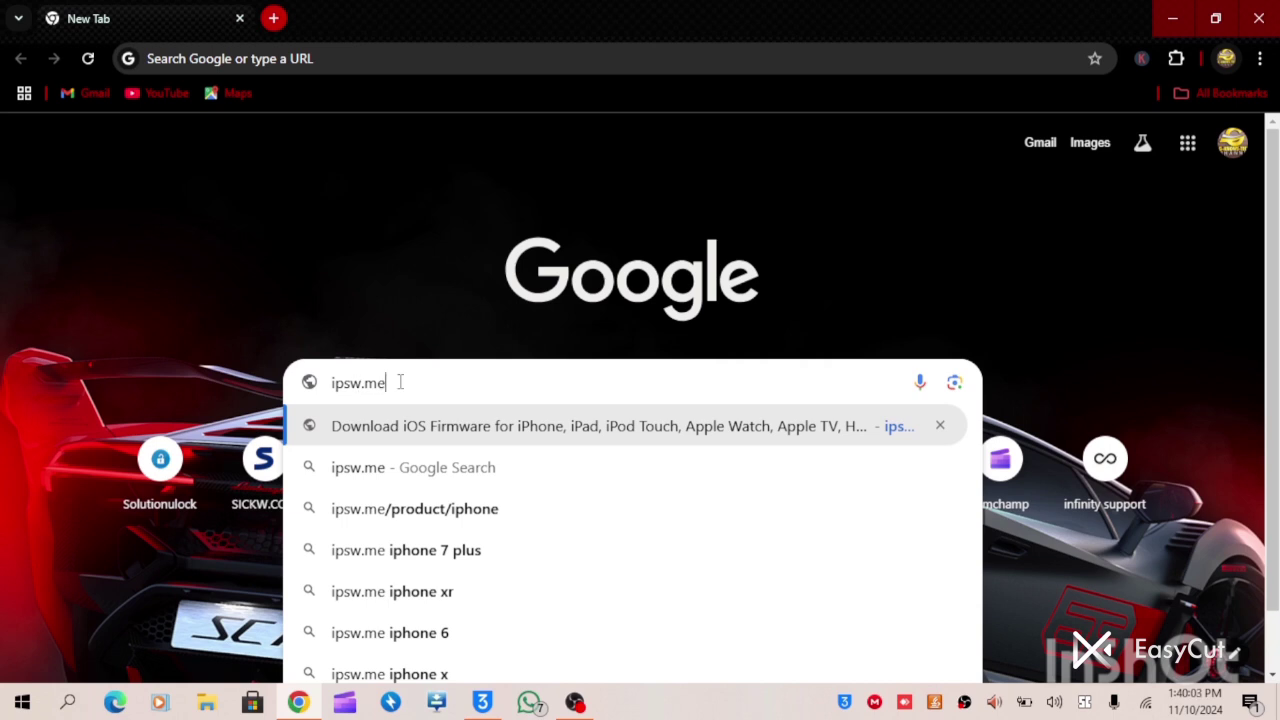
{"action": "key", "text": "ctrl+a"}
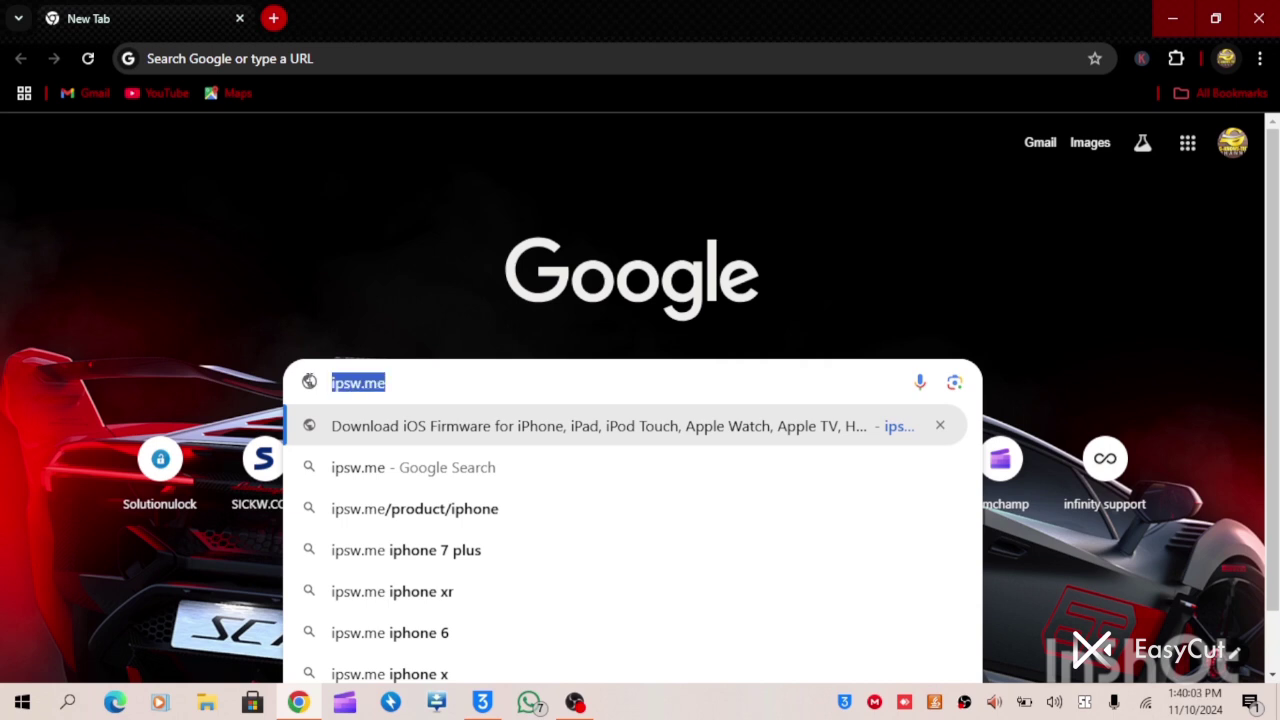
{"action": "left_click", "coordinate": [422, 380]}
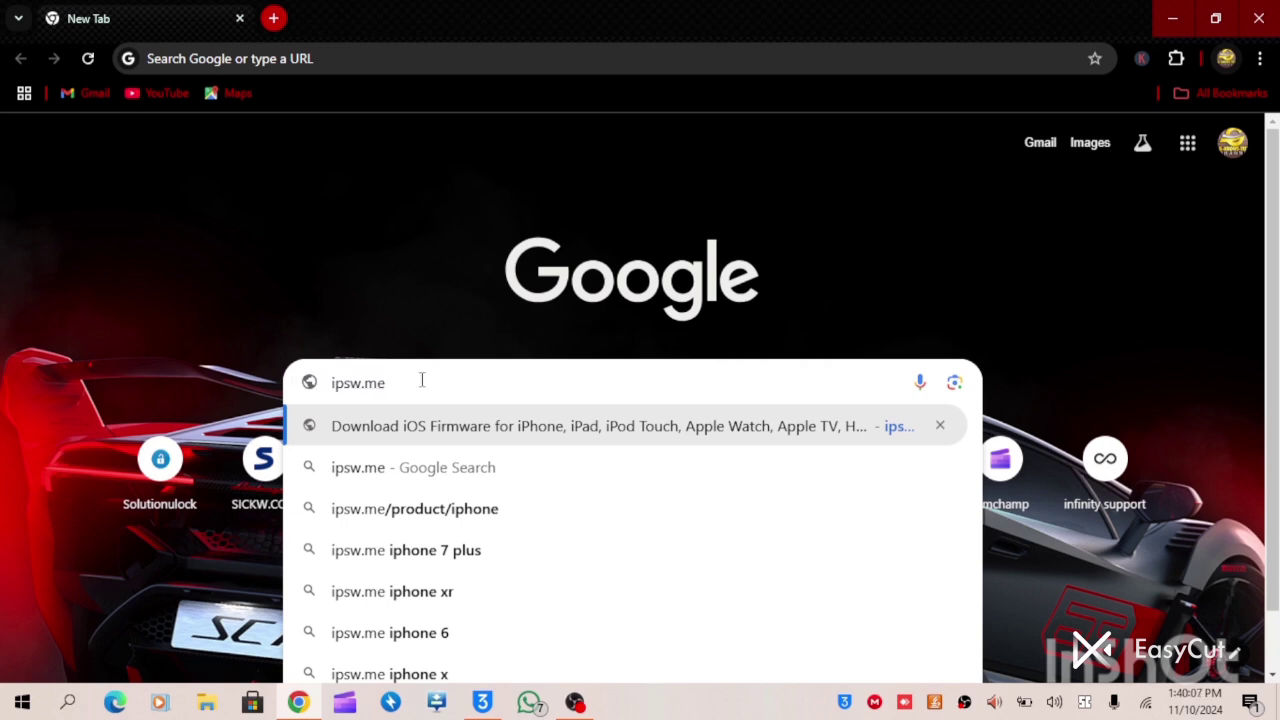
{"action": "key", "text": "Return"}
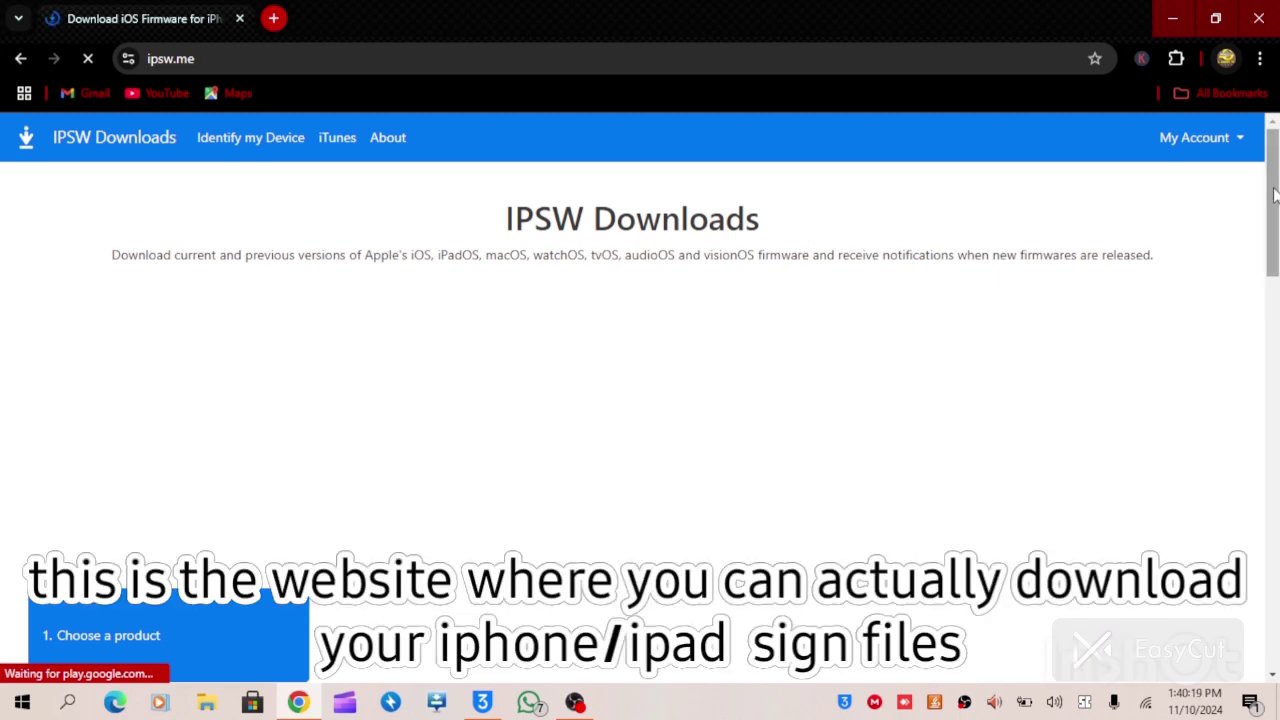
- Choose iPhone from the ipsw.me product icons and dismiss the vignette ad
{"action": "scroll", "coordinate": [1274, 195], "scroll_direction": "down", "scroll_amount": 4}
{"action": "scroll", "coordinate": [640, 420], "scroll_direction": "down", "scroll_amount": 4}
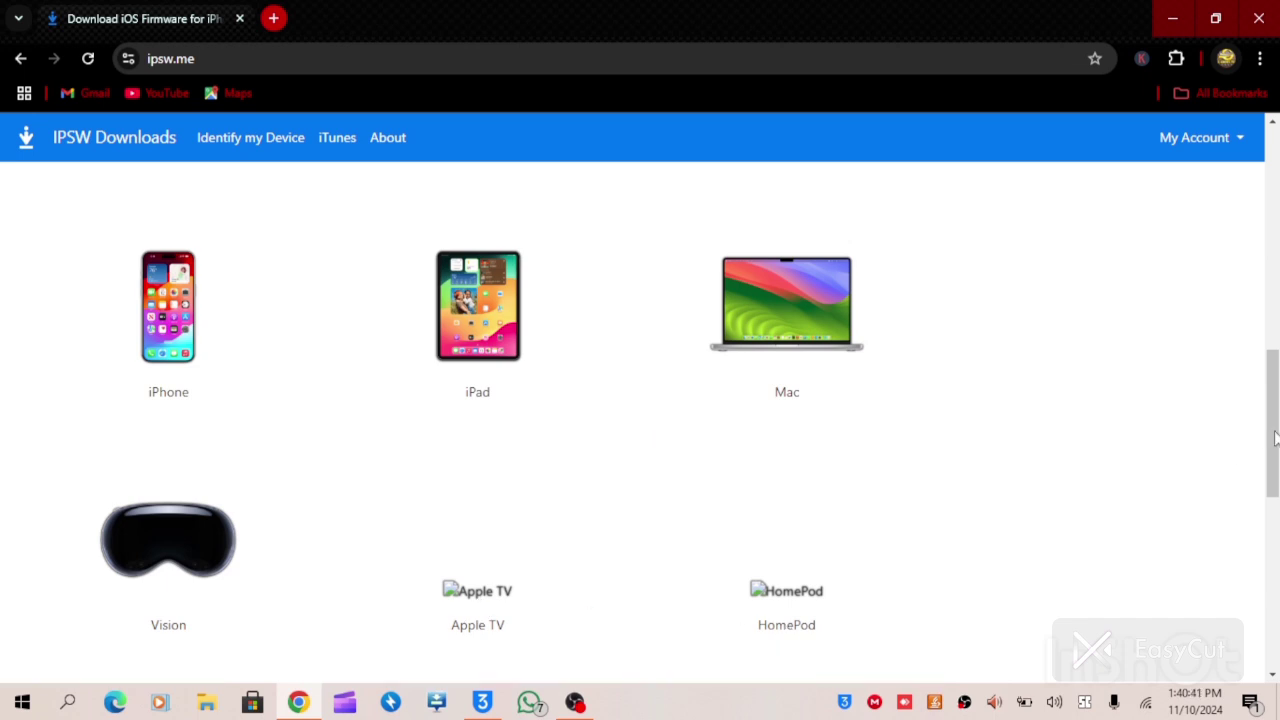
{"action": "scroll", "coordinate": [1270, 425], "scroll_direction": "up", "scroll_amount": 1}
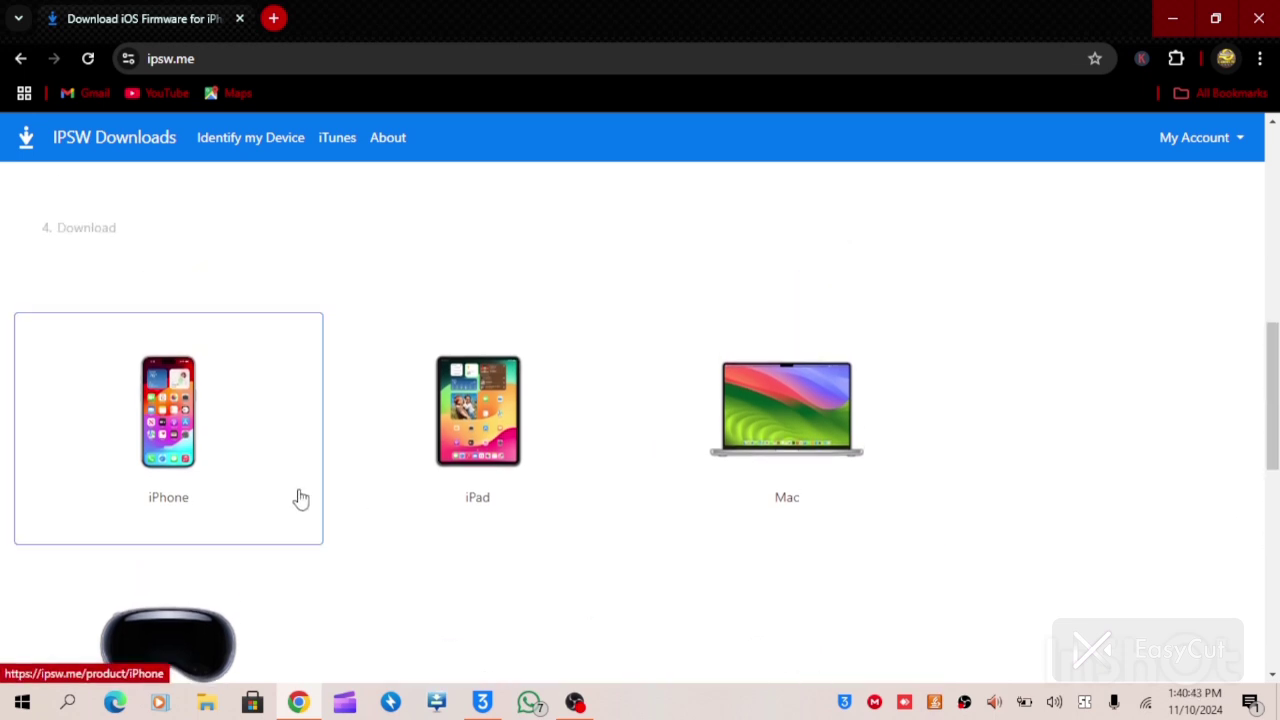
{"action": "left_click", "coordinate": [165, 412]}
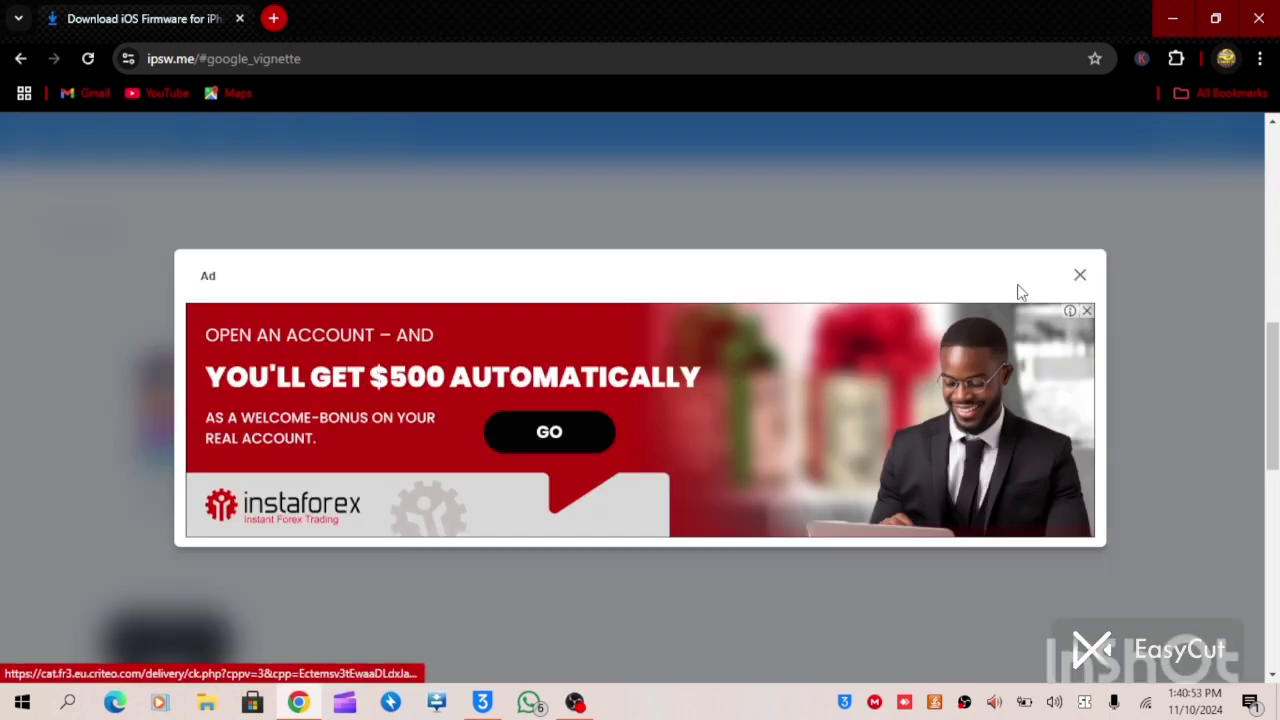
{"action": "left_click", "coordinate": [1080, 275]}
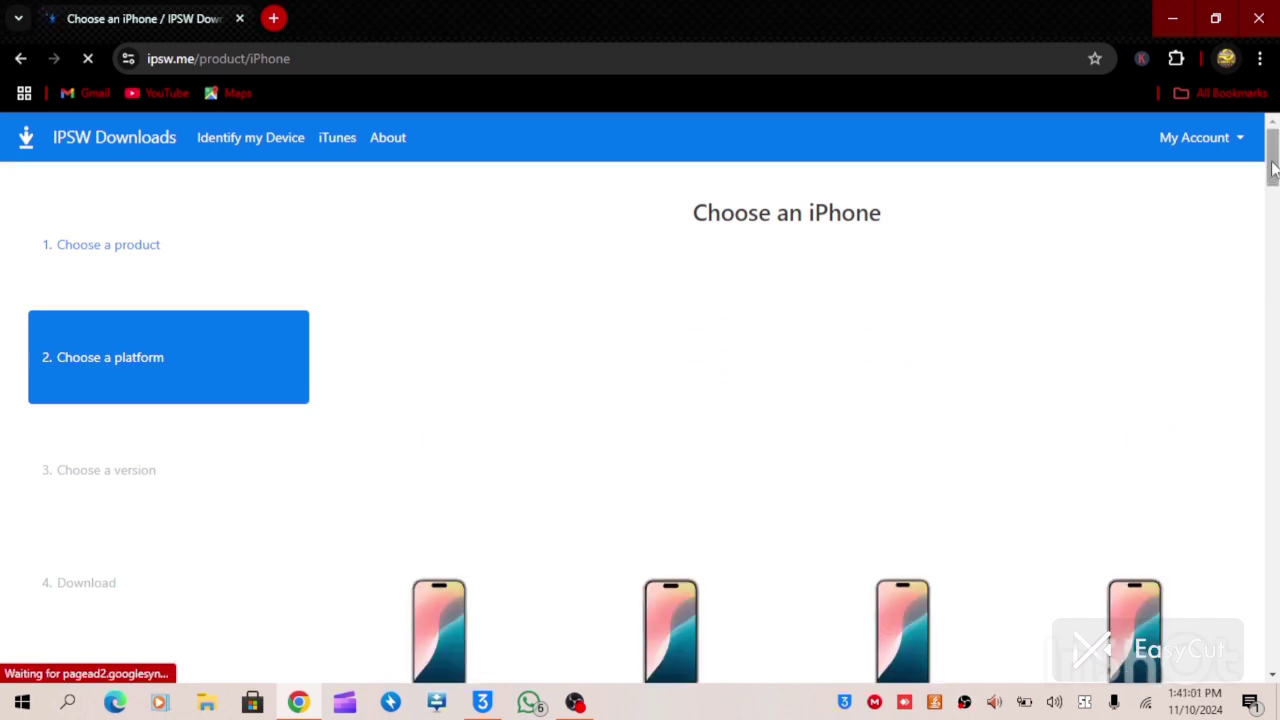
{"action": "left_click_drag", "start_coordinate": [1272, 170], "coordinate": [1266, 224]}
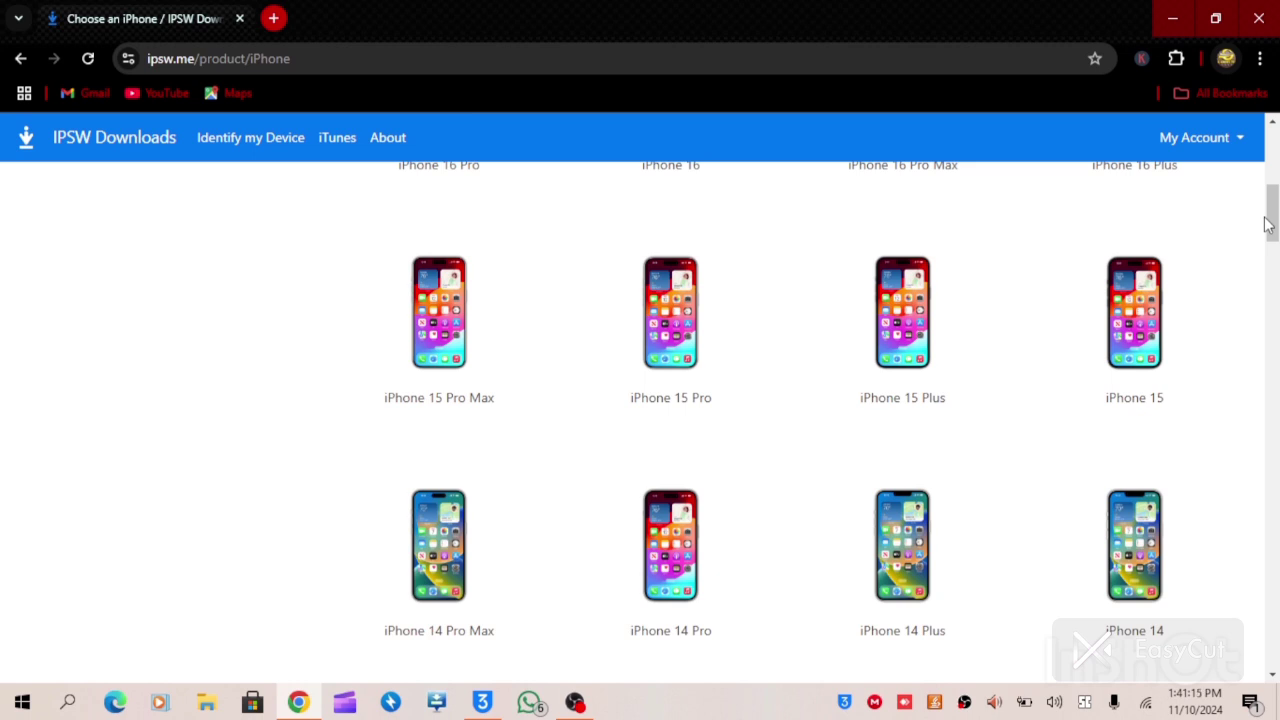
{"action": "left_click_drag", "start_coordinate": [1266, 224], "coordinate": [1258, 338]}
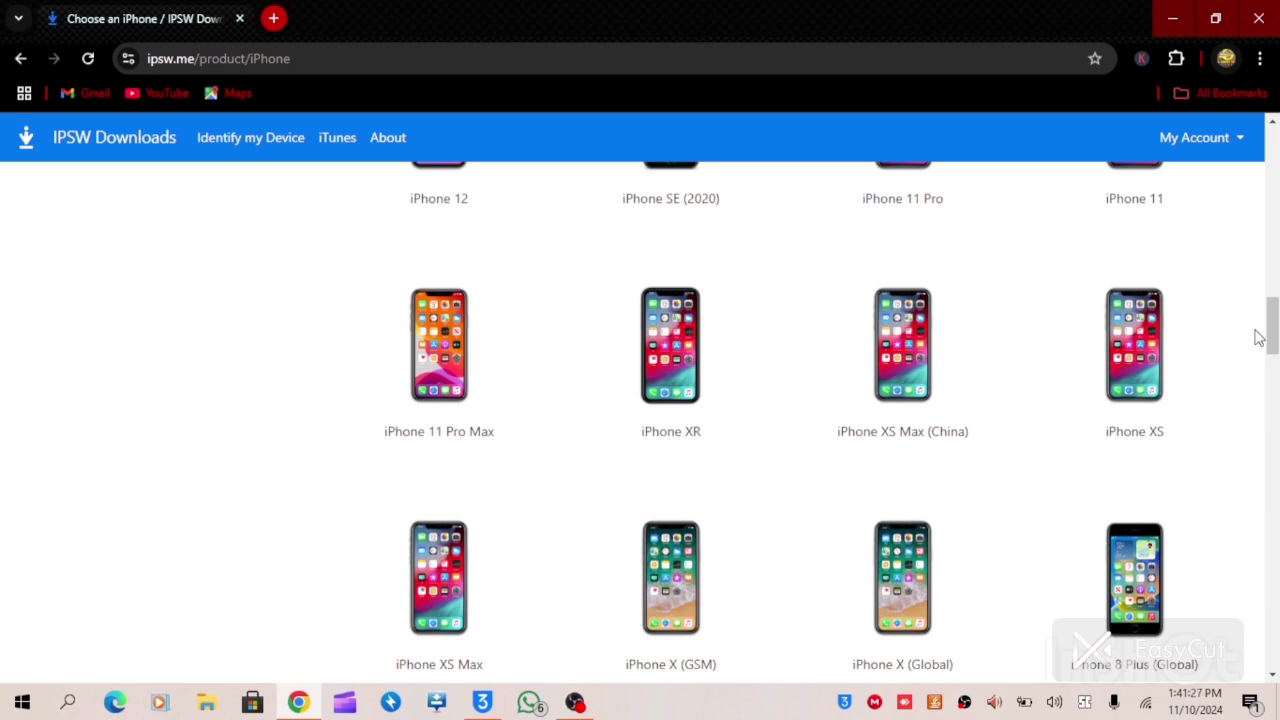
{"action": "scroll", "coordinate": [1250, 320], "scroll_direction": "up", "scroll_amount": 2}
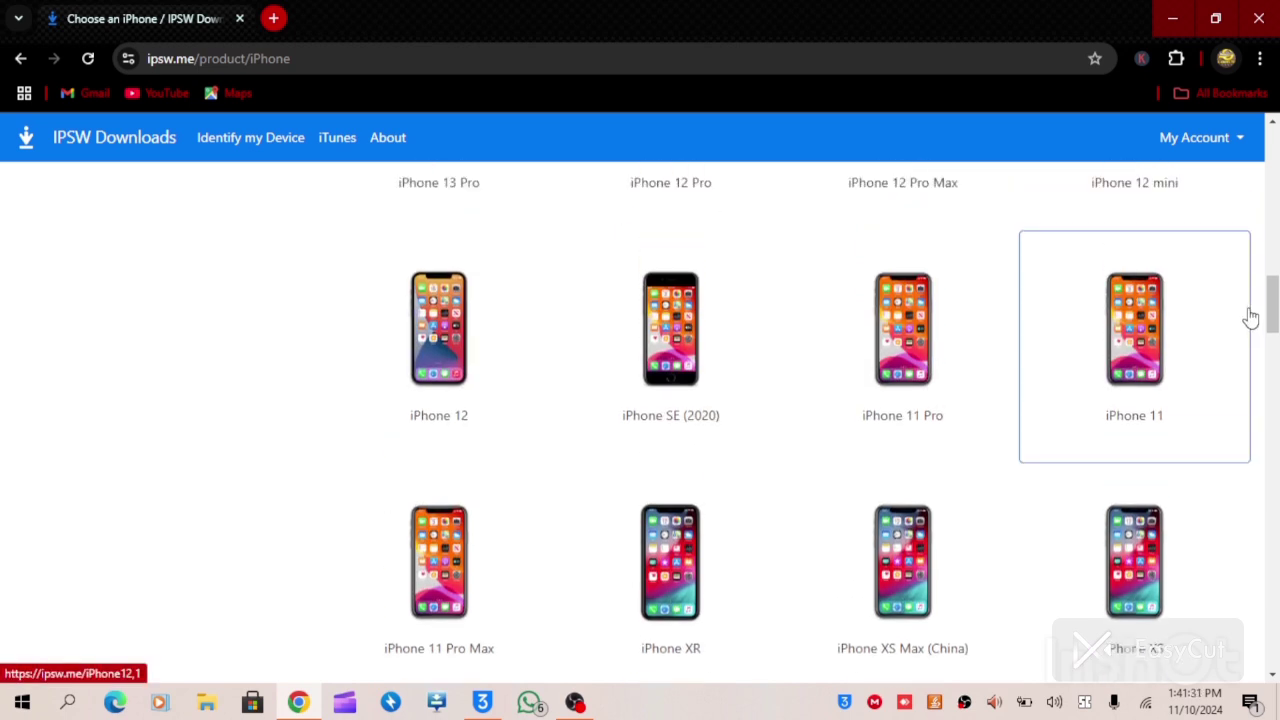
{"action": "scroll", "coordinate": [1250, 318], "scroll_direction": "up", "scroll_amount": 2}
{"action": "scroll", "coordinate": [1243, 294], "scroll_direction": "down", "scroll_amount": 4}
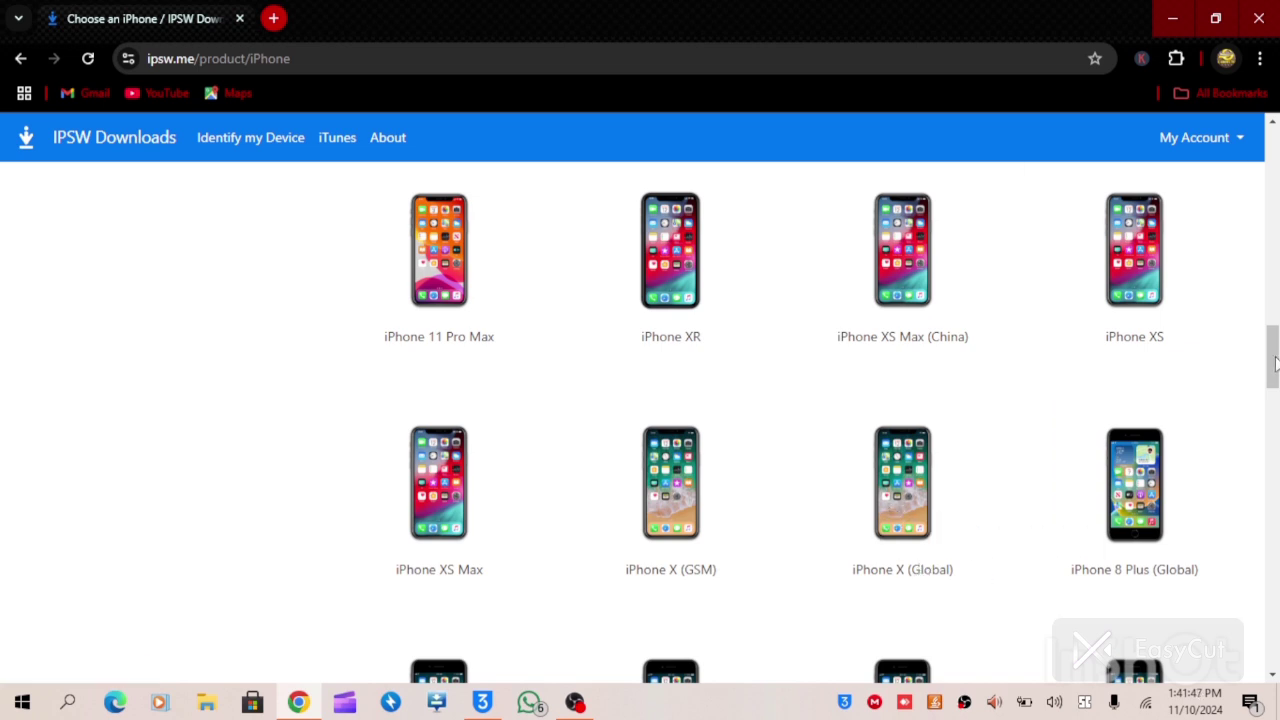
{"action": "left_click_drag", "start_coordinate": [1275, 362], "coordinate": [1273, 401]}
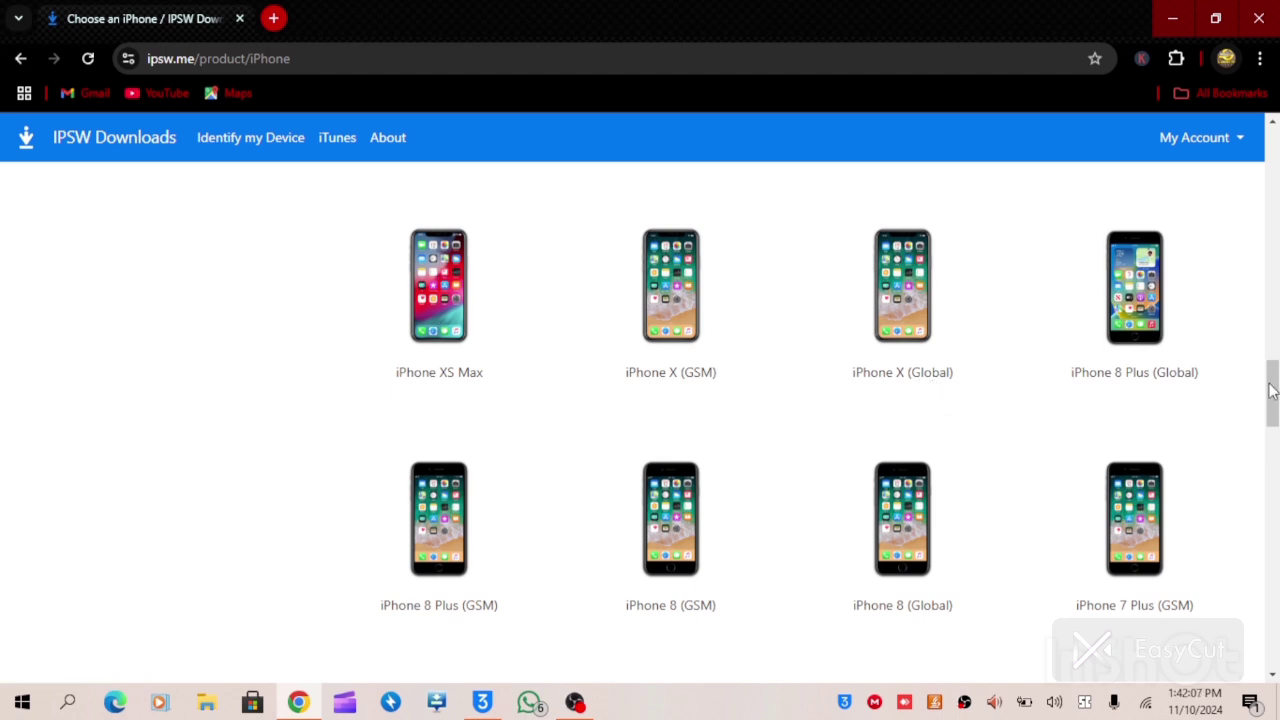
- Scroll through the iPhone models and open the iPhone X (Global) firmware page
{"action": "left_click_drag", "start_coordinate": [1272, 390], "coordinate": [1272, 398]}
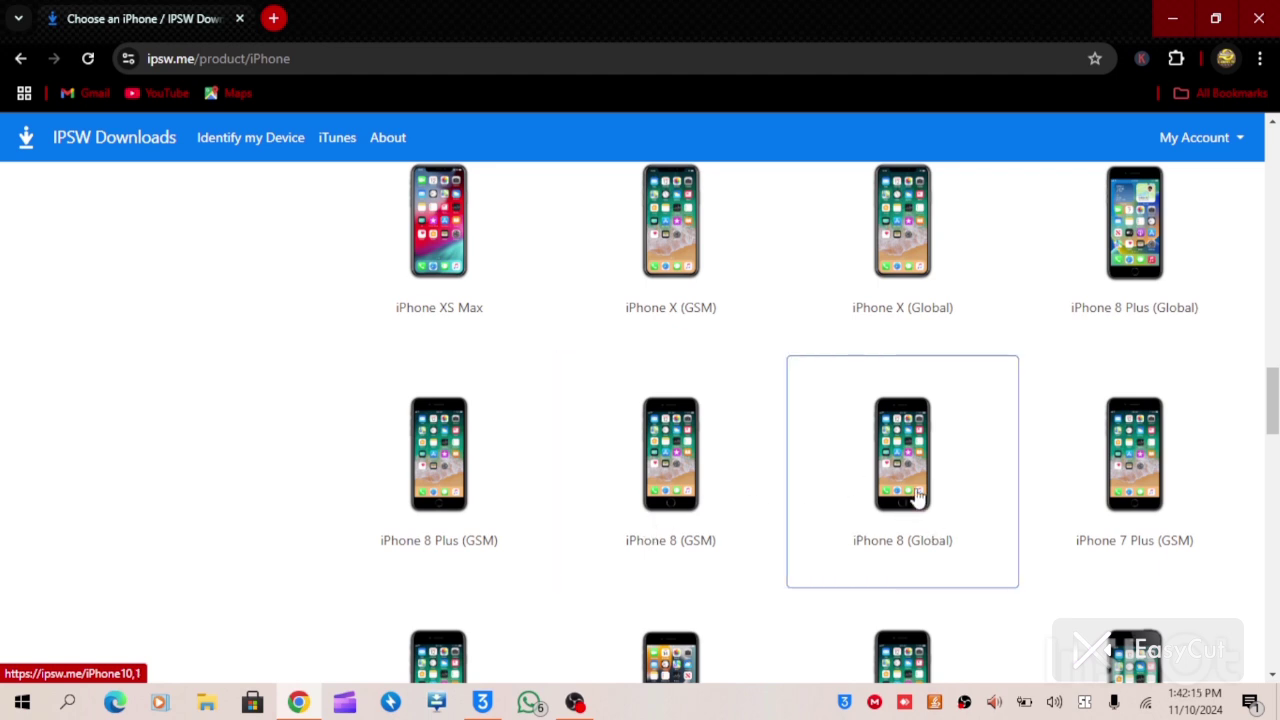
{"action": "left_click_drag", "start_coordinate": [1274, 401], "coordinate": [1275, 438]}
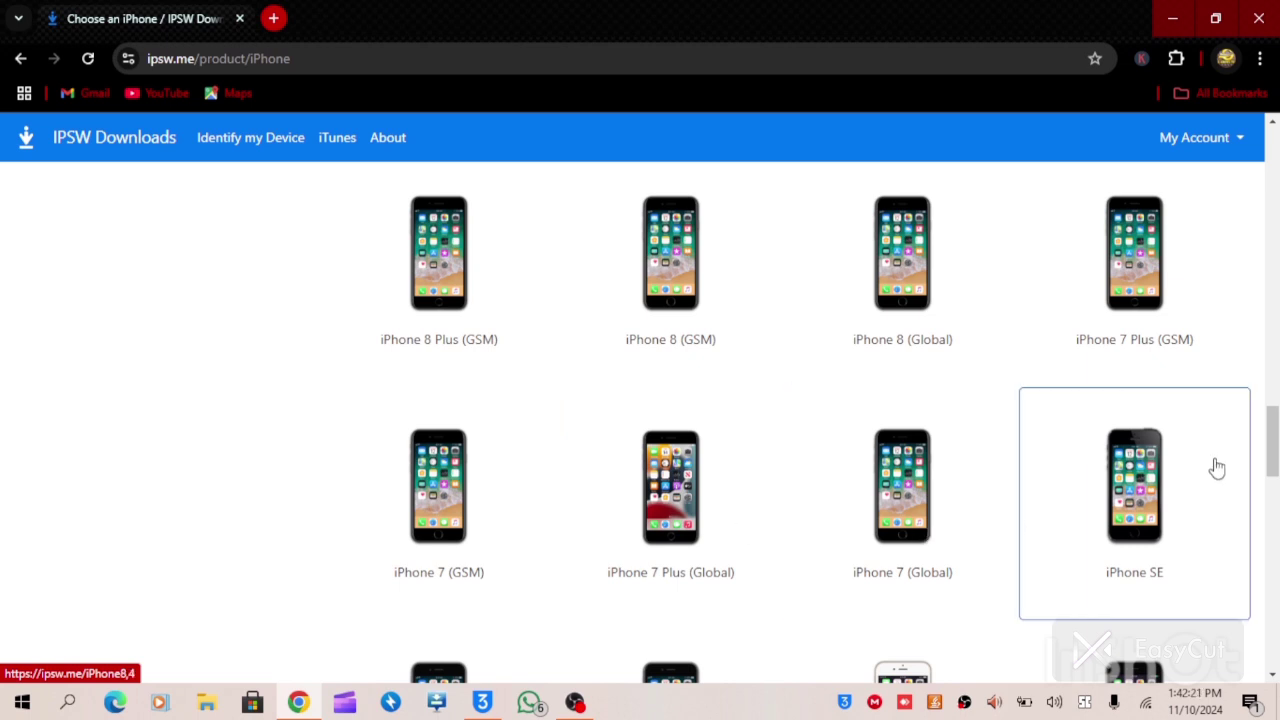
{"action": "left_click_drag", "start_coordinate": [1273, 455], "coordinate": [1273, 488]}
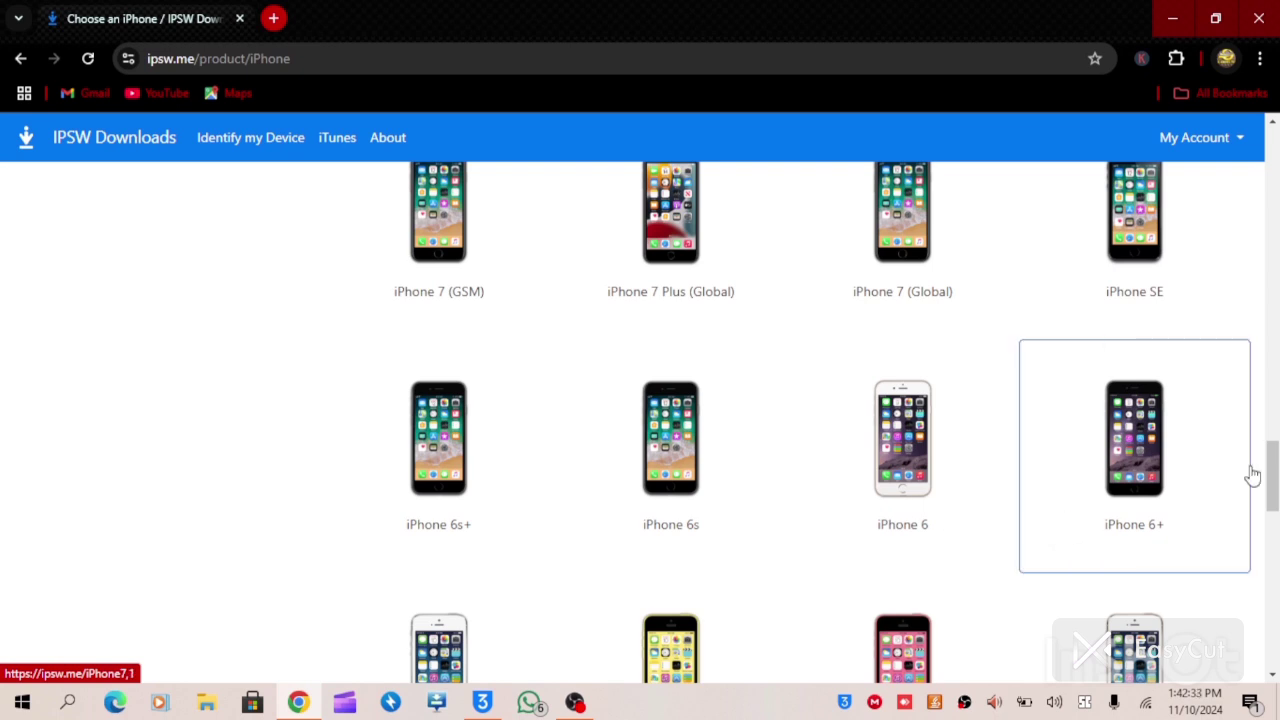
{"action": "left_click_drag", "start_coordinate": [1271, 477], "coordinate": [1273, 511]}
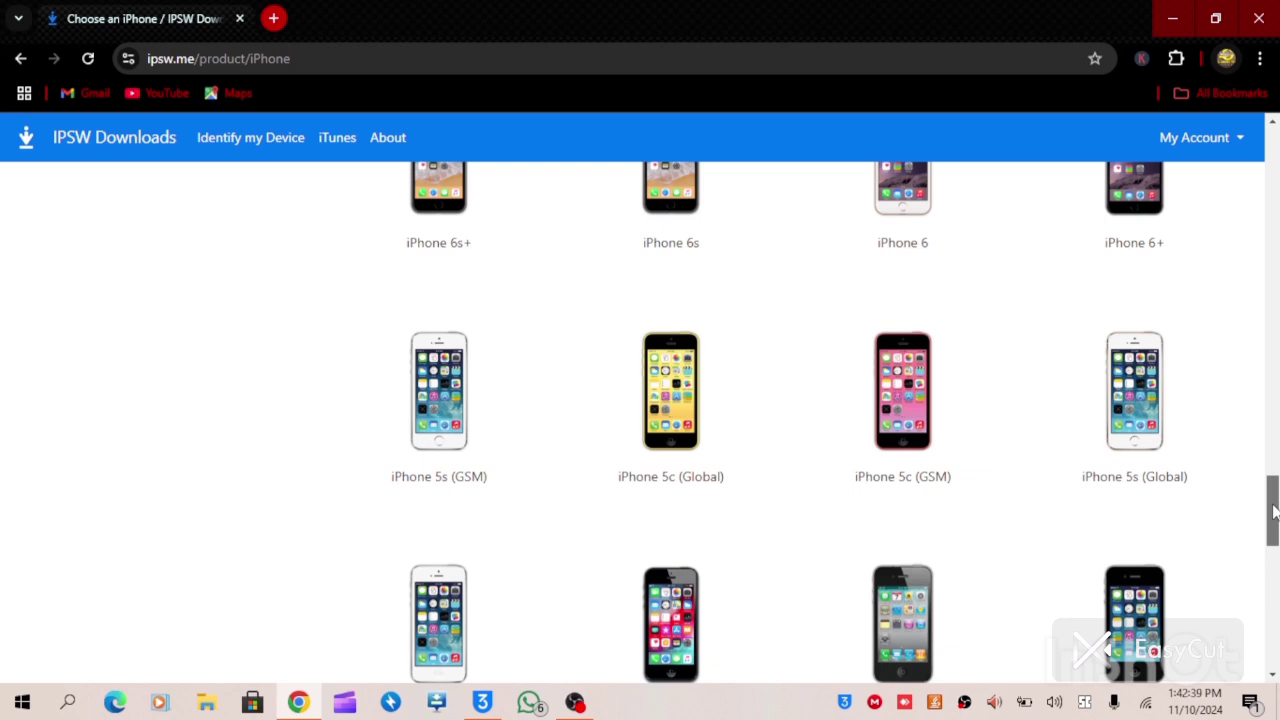
{"action": "left_click_drag", "start_coordinate": [1273, 511], "coordinate": [1273, 530]}
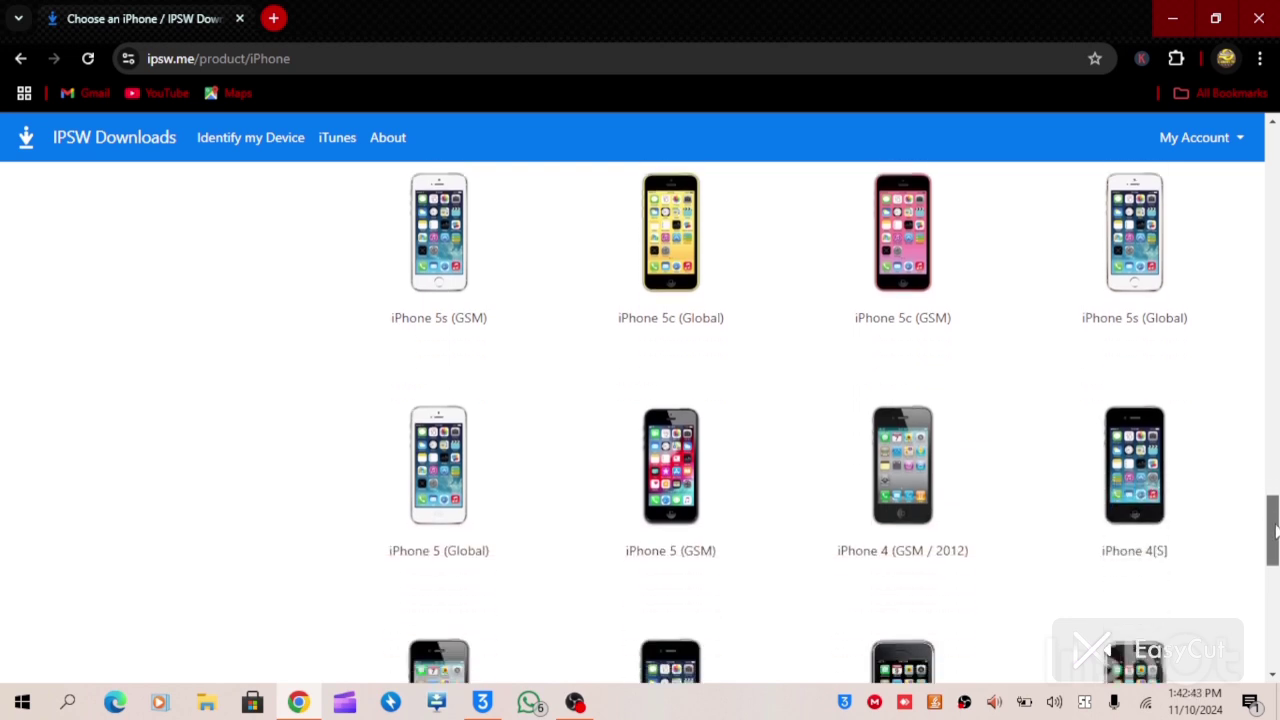
{"action": "left_click_drag", "start_coordinate": [1275, 530], "coordinate": [1273, 352]}
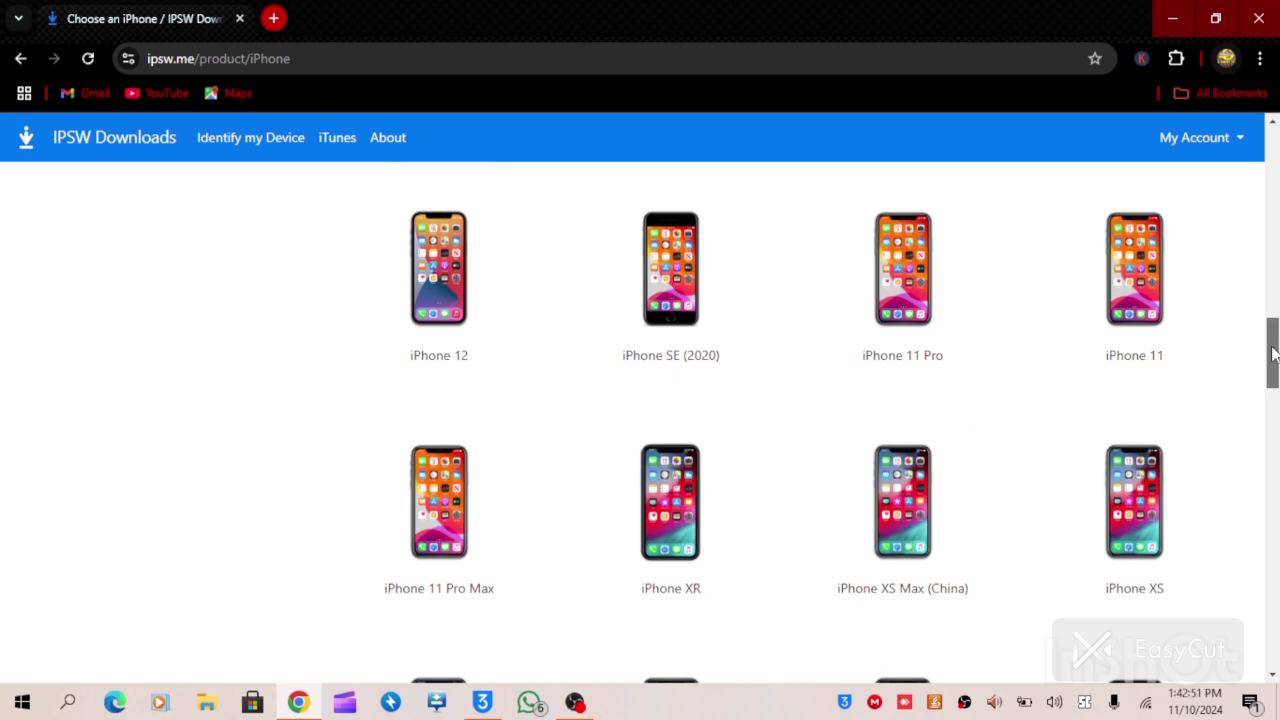
{"action": "left_click_drag", "start_coordinate": [1273, 352], "coordinate": [1266, 409]}
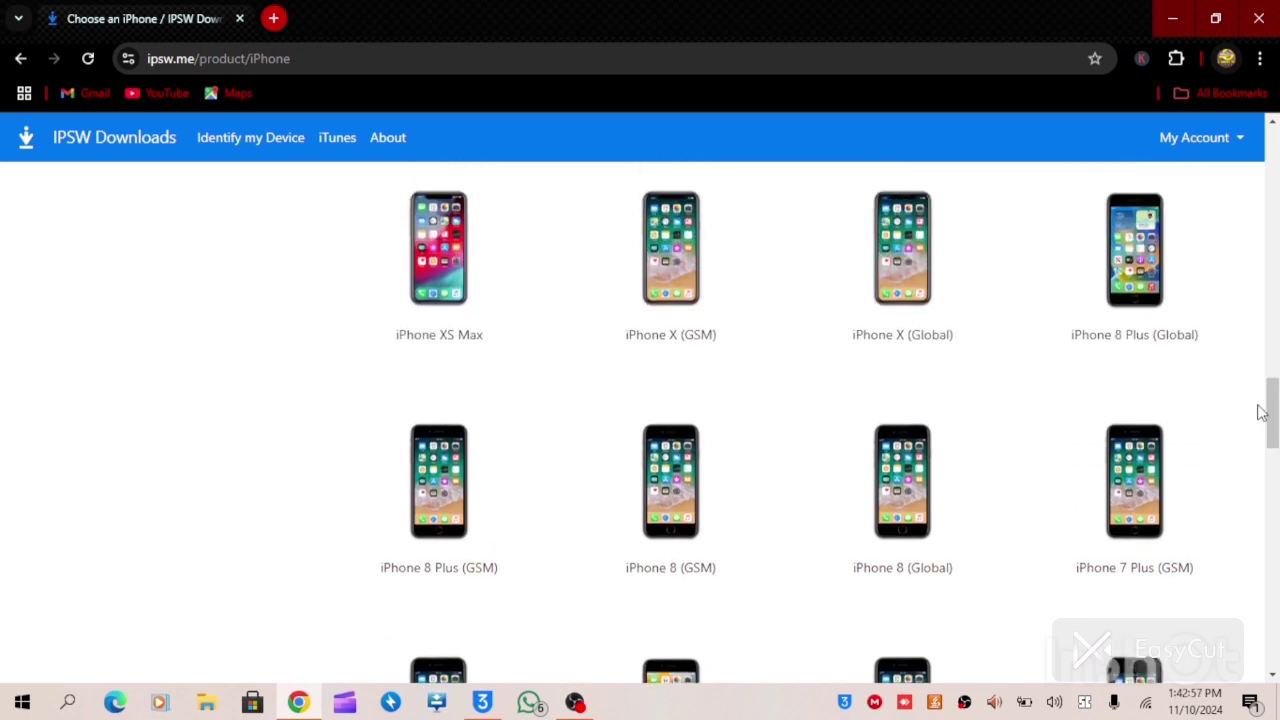
{"action": "left_click", "coordinate": [895, 287]}
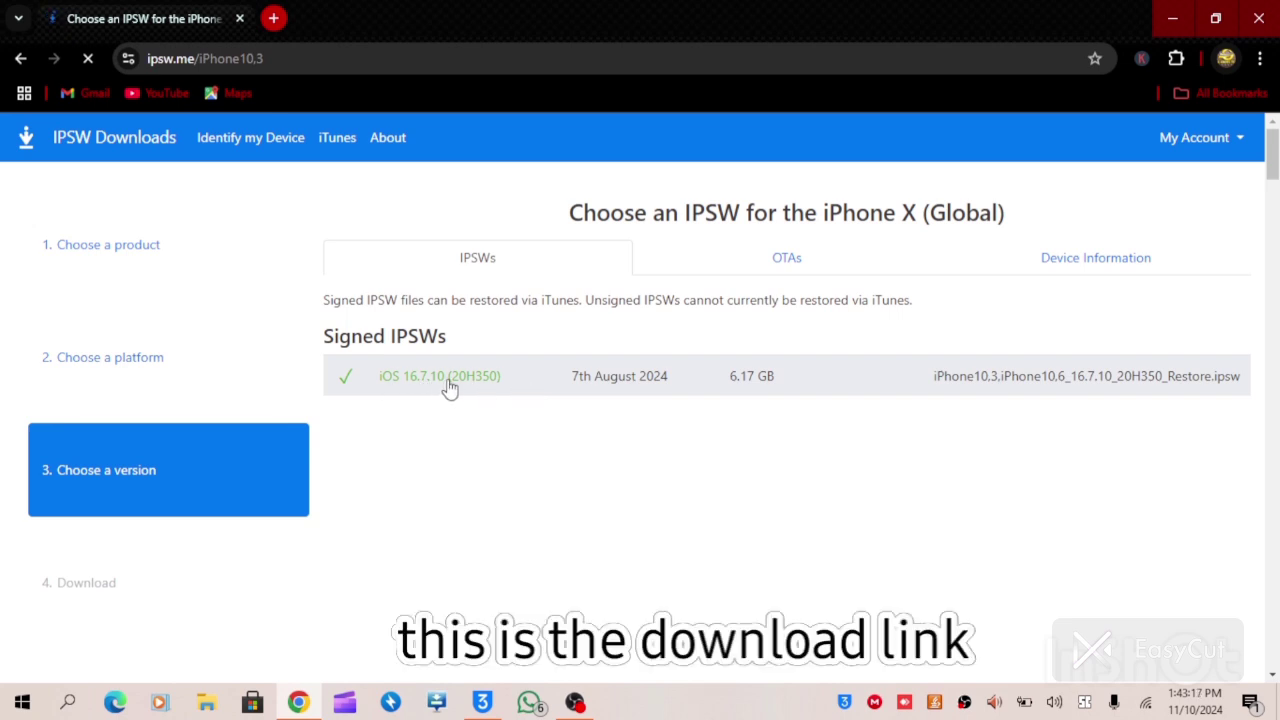
- Review the Signed and Unsigned IPSW lists, then open the iOS 16.7.10 (20H350) link
{"action": "left_click_drag", "start_coordinate": [1274, 168], "coordinate": [1274, 197]}
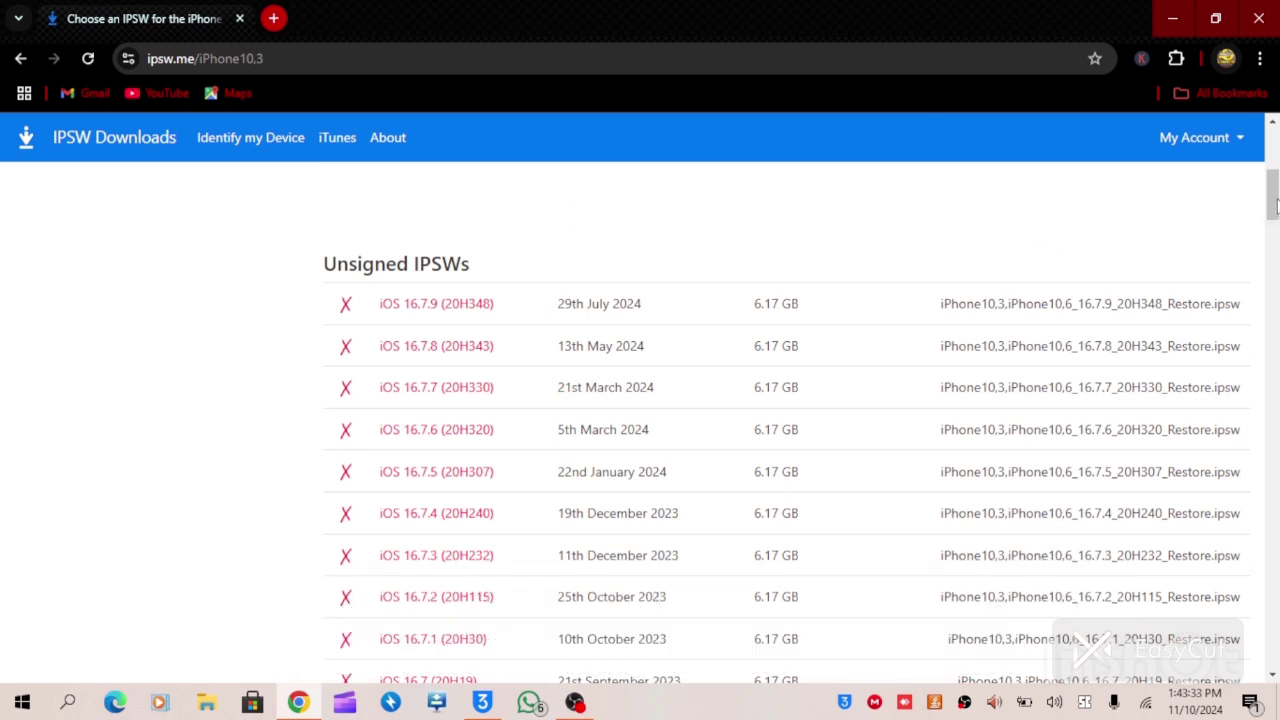
{"action": "left_click_drag", "start_coordinate": [1273, 205], "coordinate": [1271, 167]}
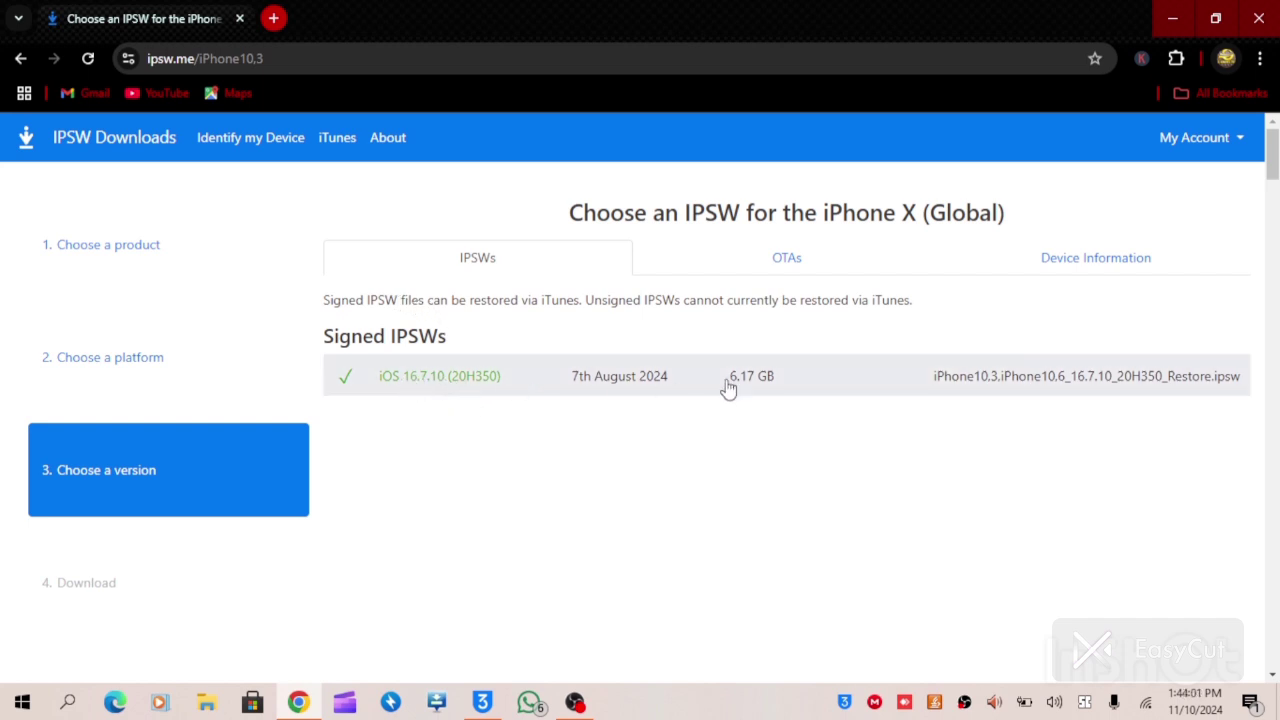
{"action": "scroll", "coordinate": [1273, 172], "scroll_direction": "down", "scroll_amount": 5}
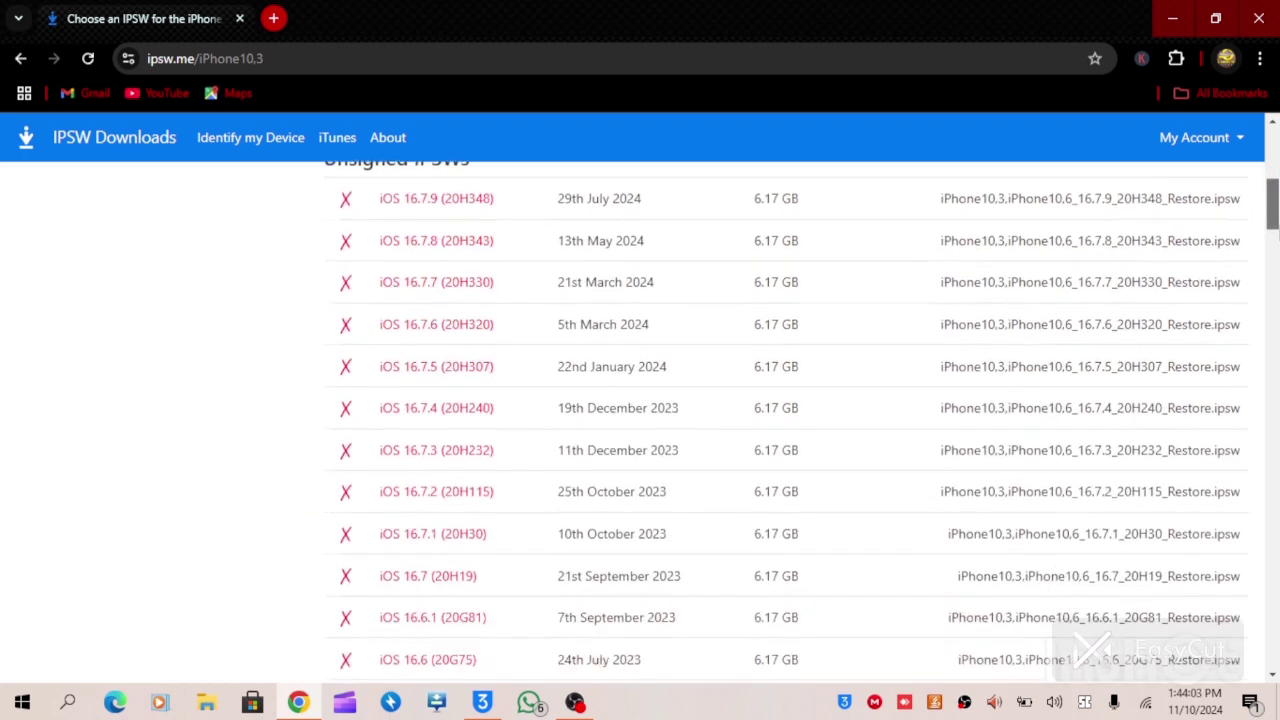
{"action": "scroll", "coordinate": [793, 286], "scroll_direction": "up", "scroll_amount": 2}
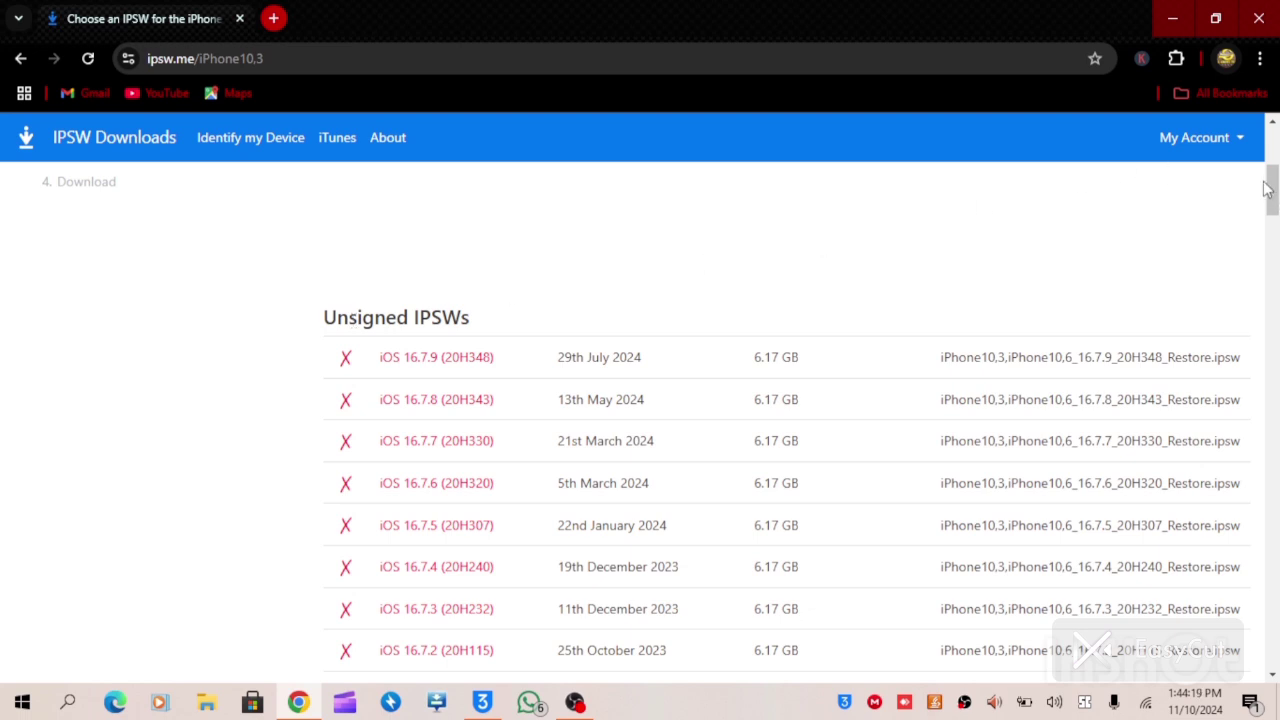
{"action": "left_click_drag", "start_coordinate": [1271, 198], "coordinate": [1271, 160]}
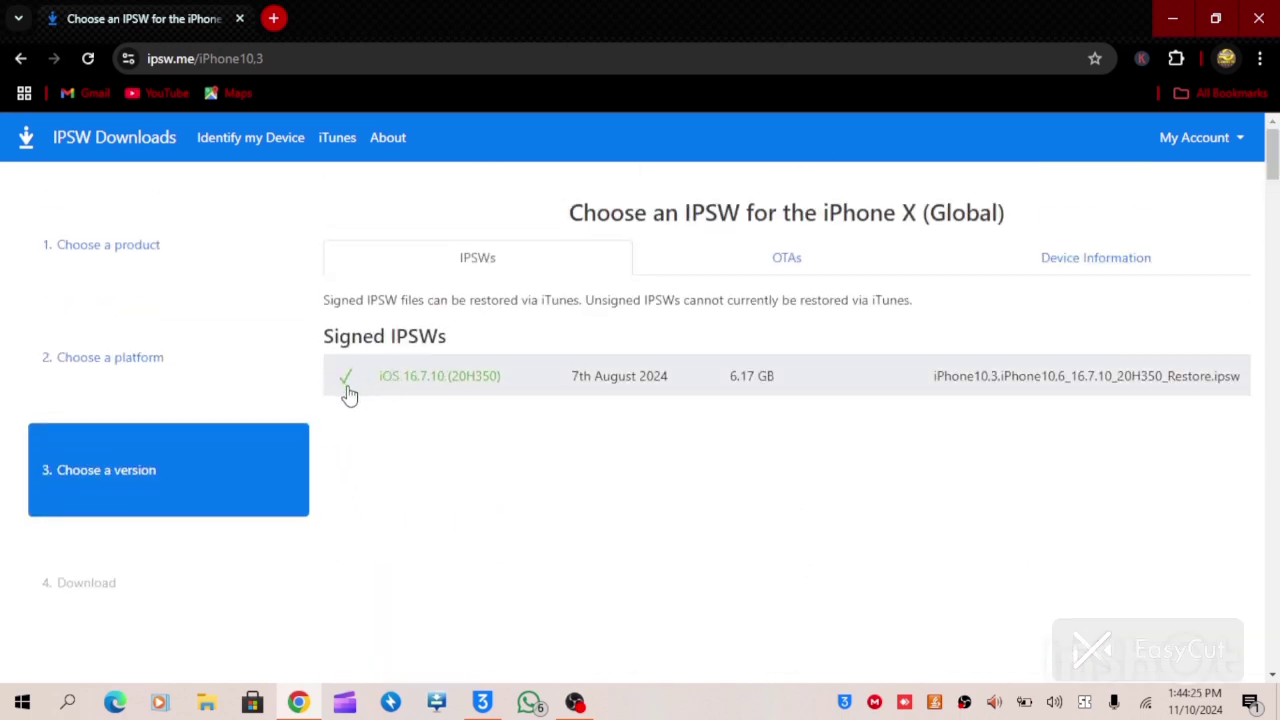
{"action": "left_click", "coordinate": [412, 387]}
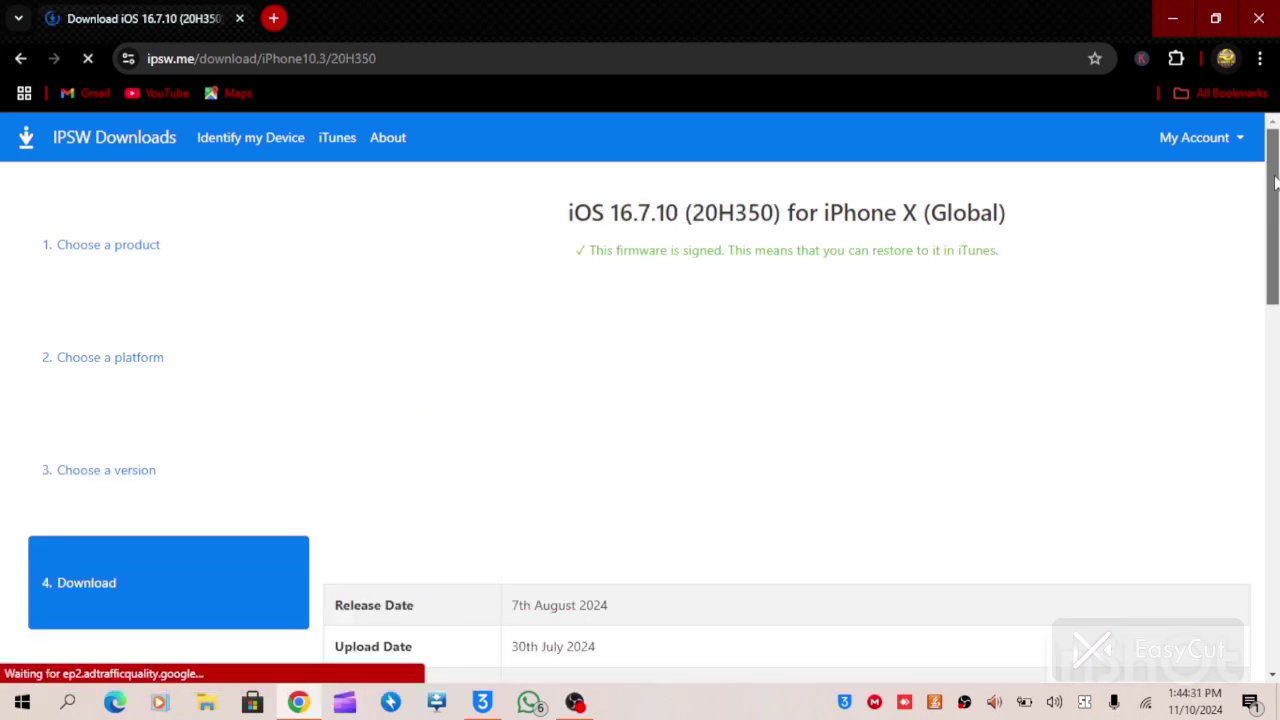
{"action": "scroll", "coordinate": [1038, 241], "scroll_direction": "down", "scroll_amount": 1}
{"action": "scroll", "coordinate": [907, 406], "scroll_direction": "down", "scroll_amount": 4}
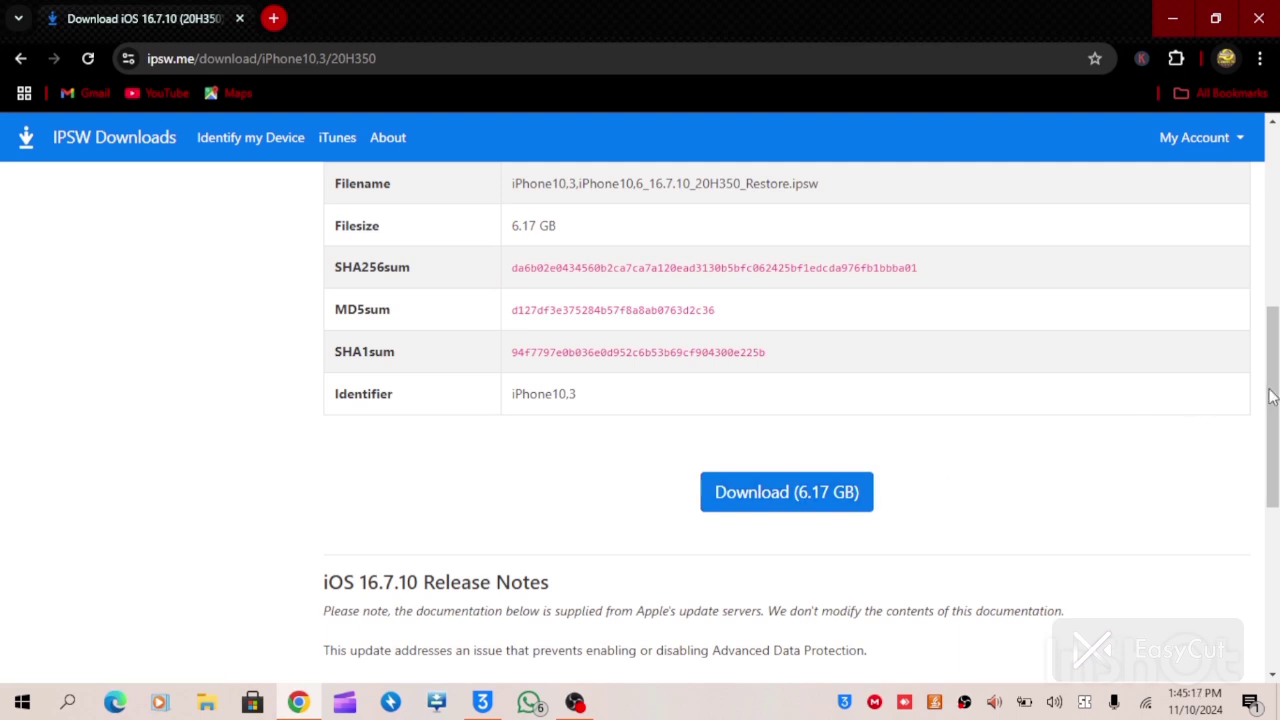
{"action": "left_click_drag", "start_coordinate": [1270, 396], "coordinate": [1234, 214]}
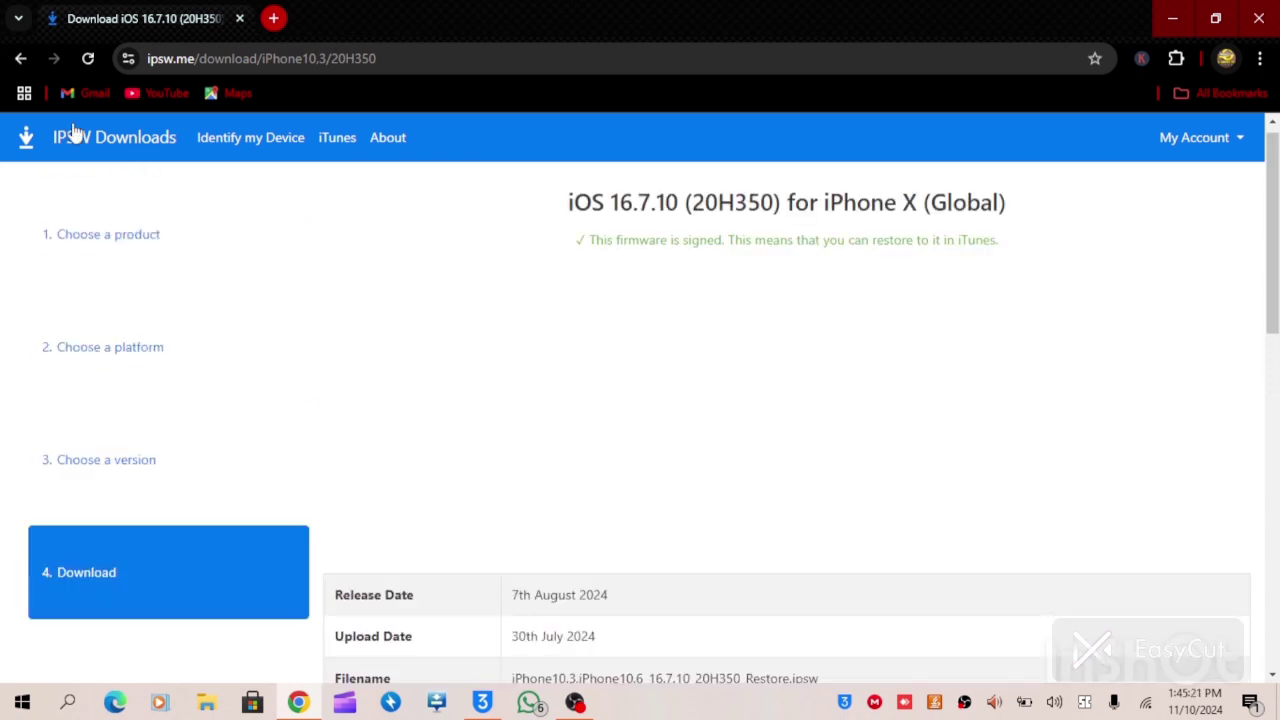
- Go back three pages, dismissing the vignette ad, to reach the ipsw.me product list
{"action": "left_click", "coordinate": [21, 60]}
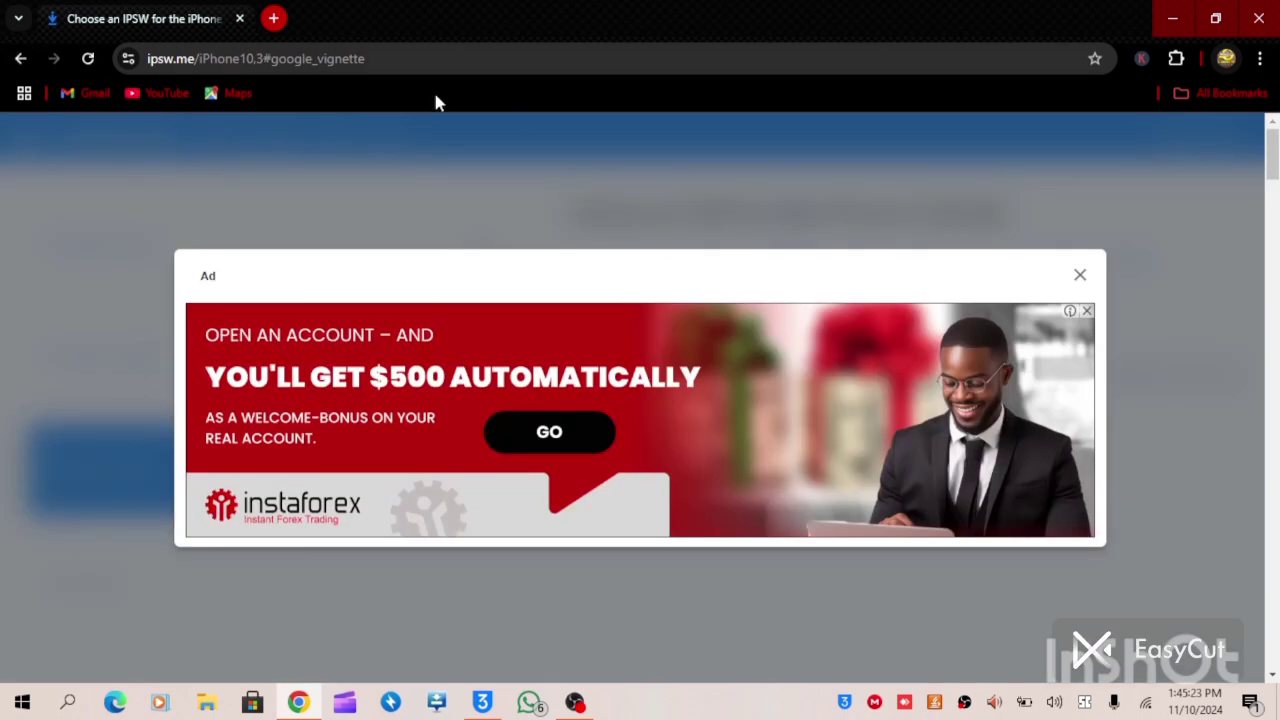
{"action": "left_click", "coordinate": [1080, 274]}
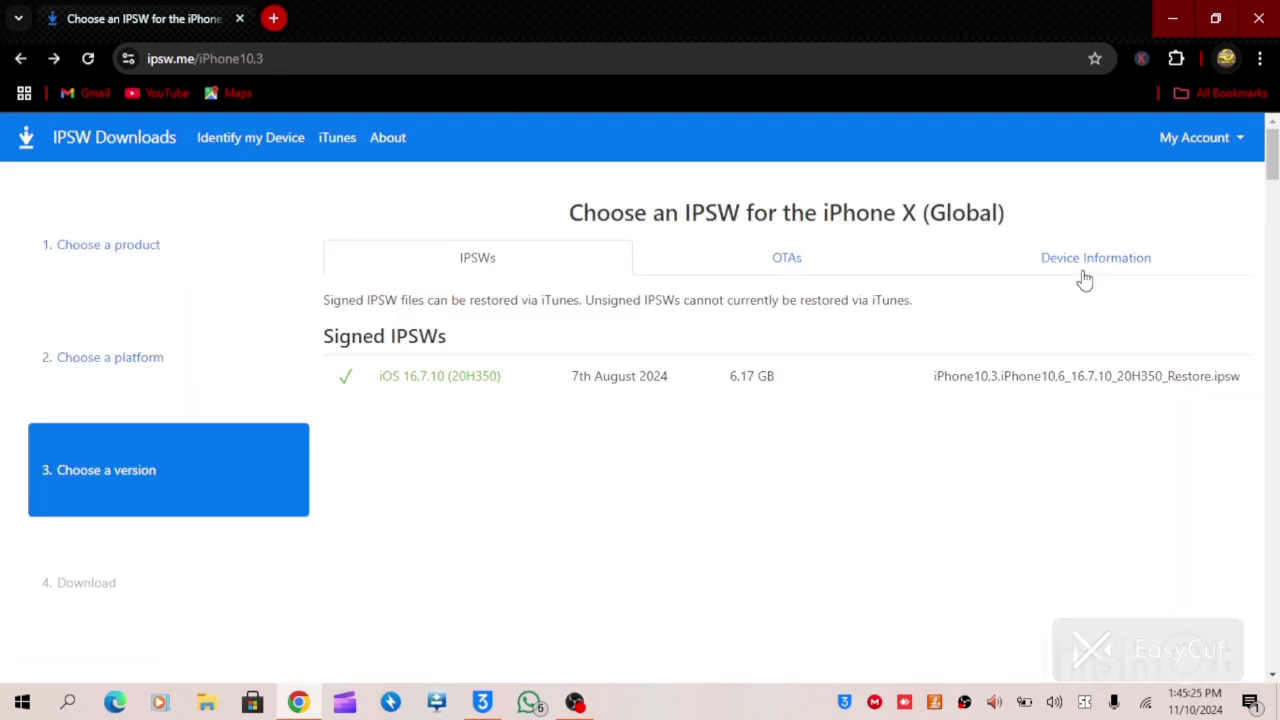
{"action": "left_click", "coordinate": [20, 58]}
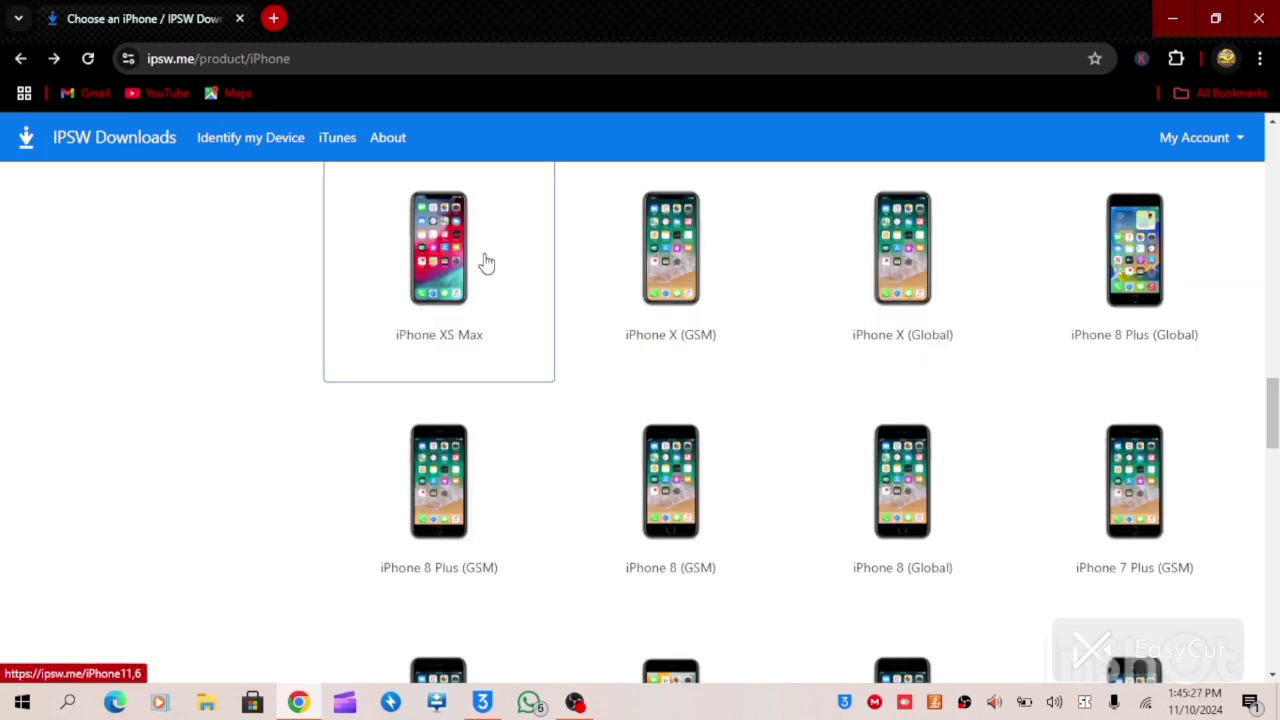
{"action": "left_click", "coordinate": [20, 58]}
{"action": "scroll", "coordinate": [700, 320], "scroll_direction": "down", "scroll_amount": 5}
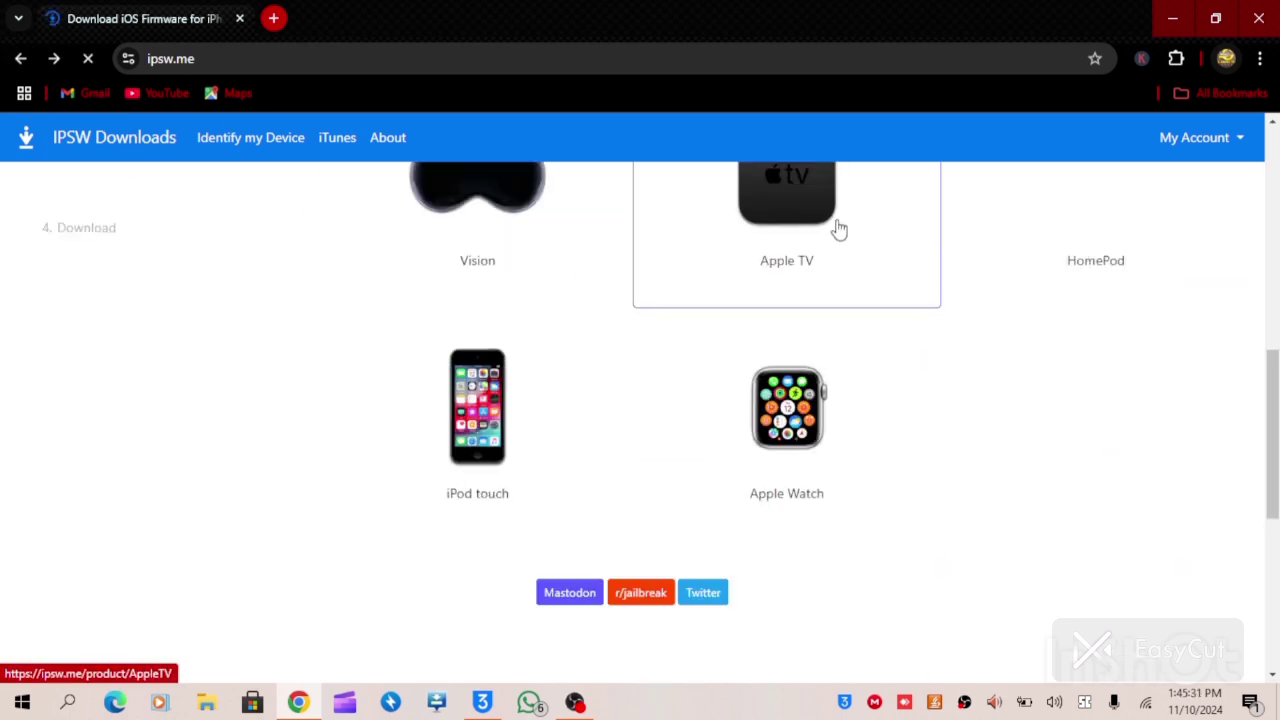
- Open the iPad model list, scroll through its grid, then minimize Chrome
{"action": "scroll", "coordinate": [1250, 277], "scroll_direction": "up", "scroll_amount": 4}
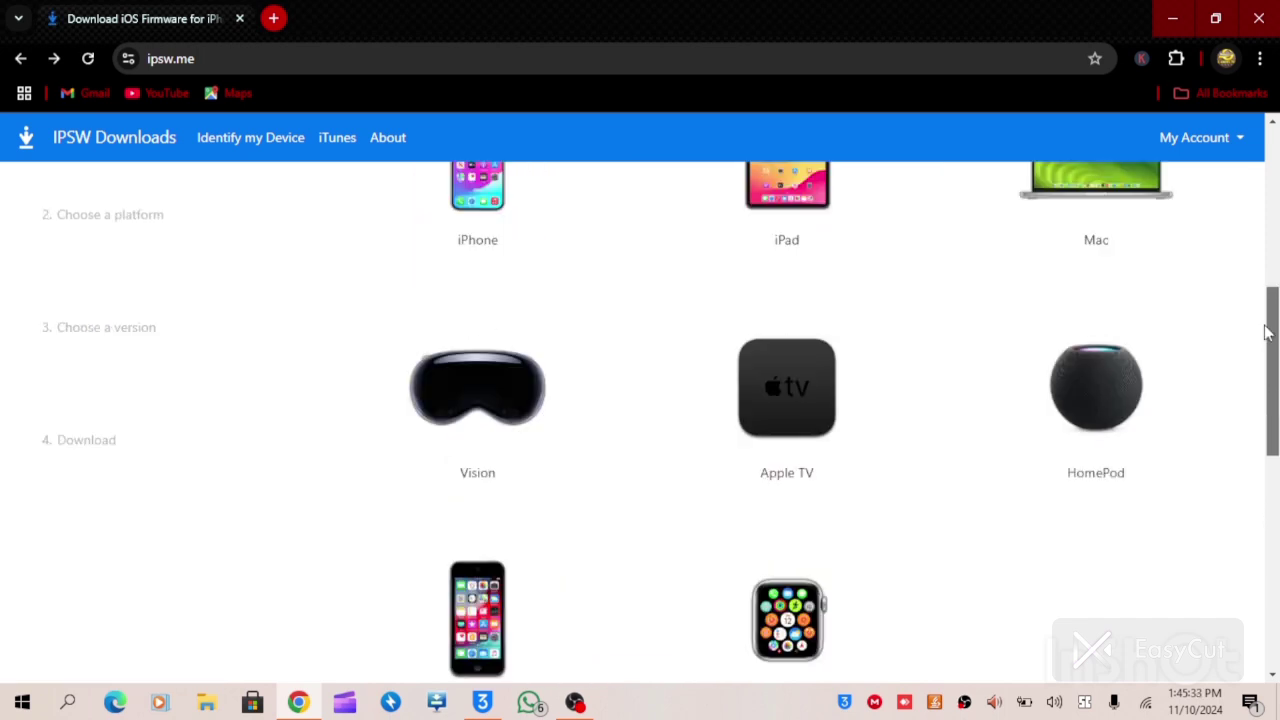
{"action": "left_click", "coordinate": [783, 421]}
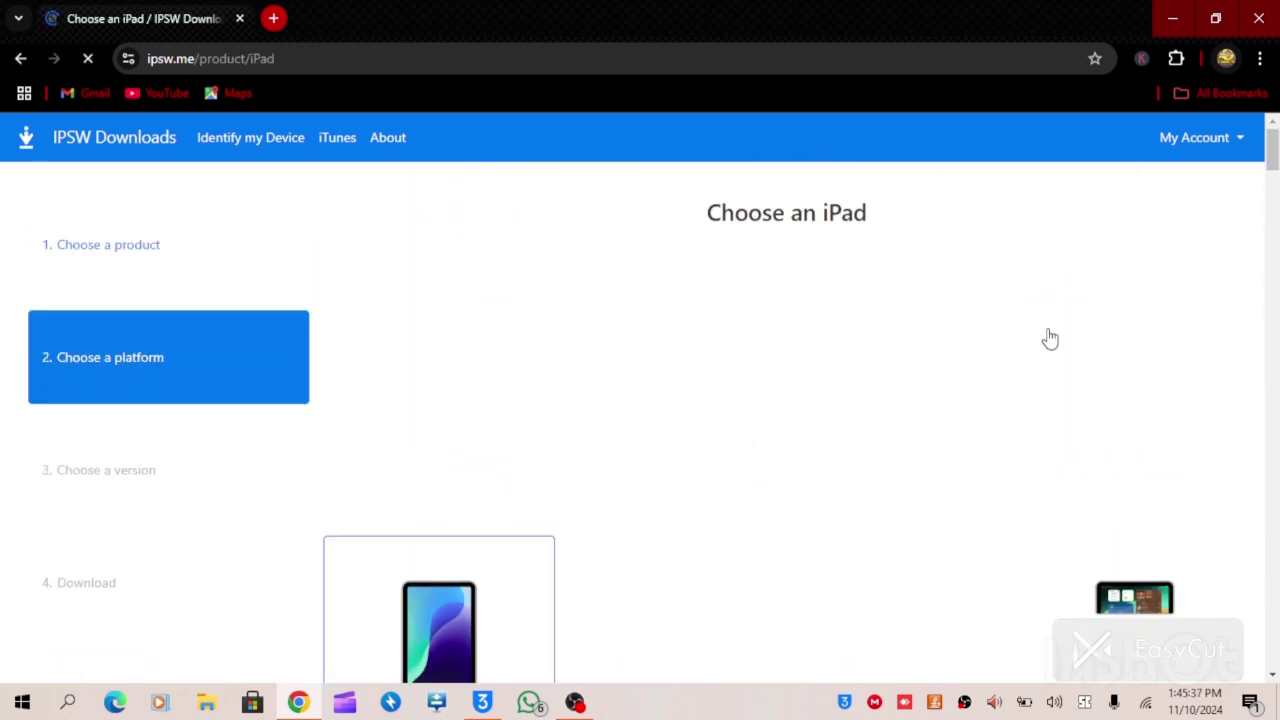
{"action": "left_click_drag", "start_coordinate": [1275, 150], "coordinate": [1275, 175]}
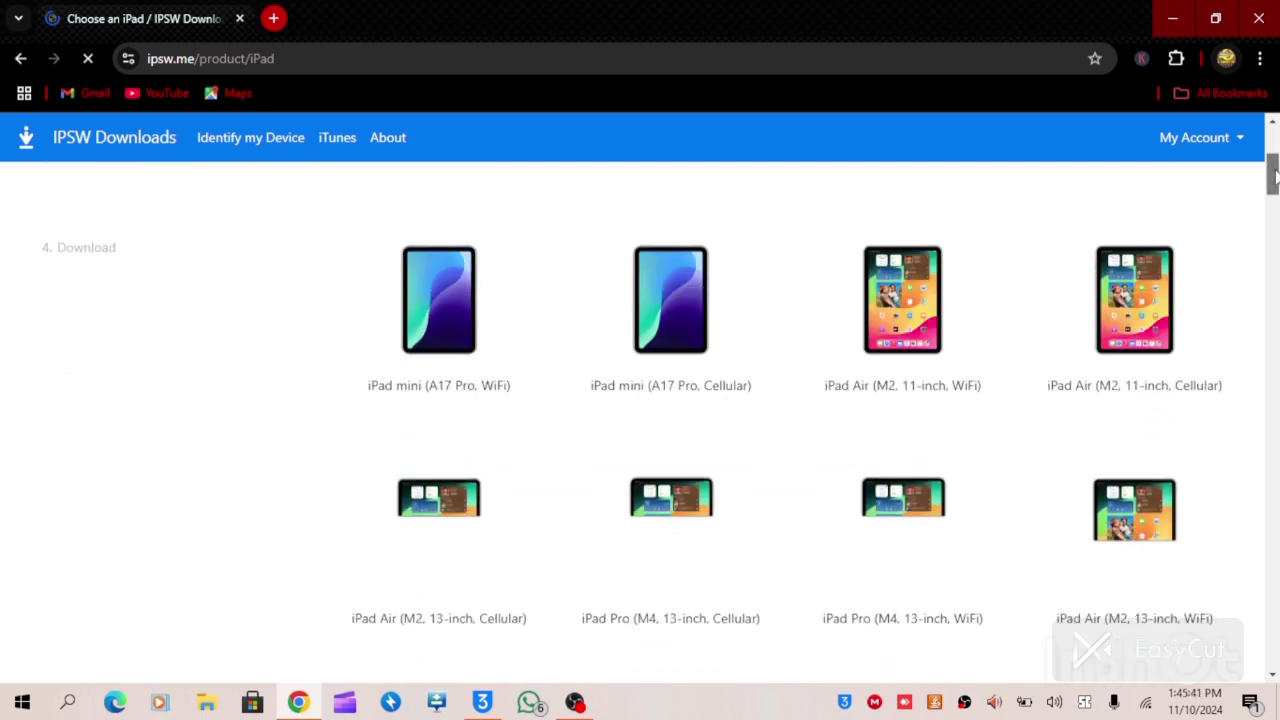
{"action": "left_click_drag", "start_coordinate": [1275, 175], "coordinate": [1275, 351]}
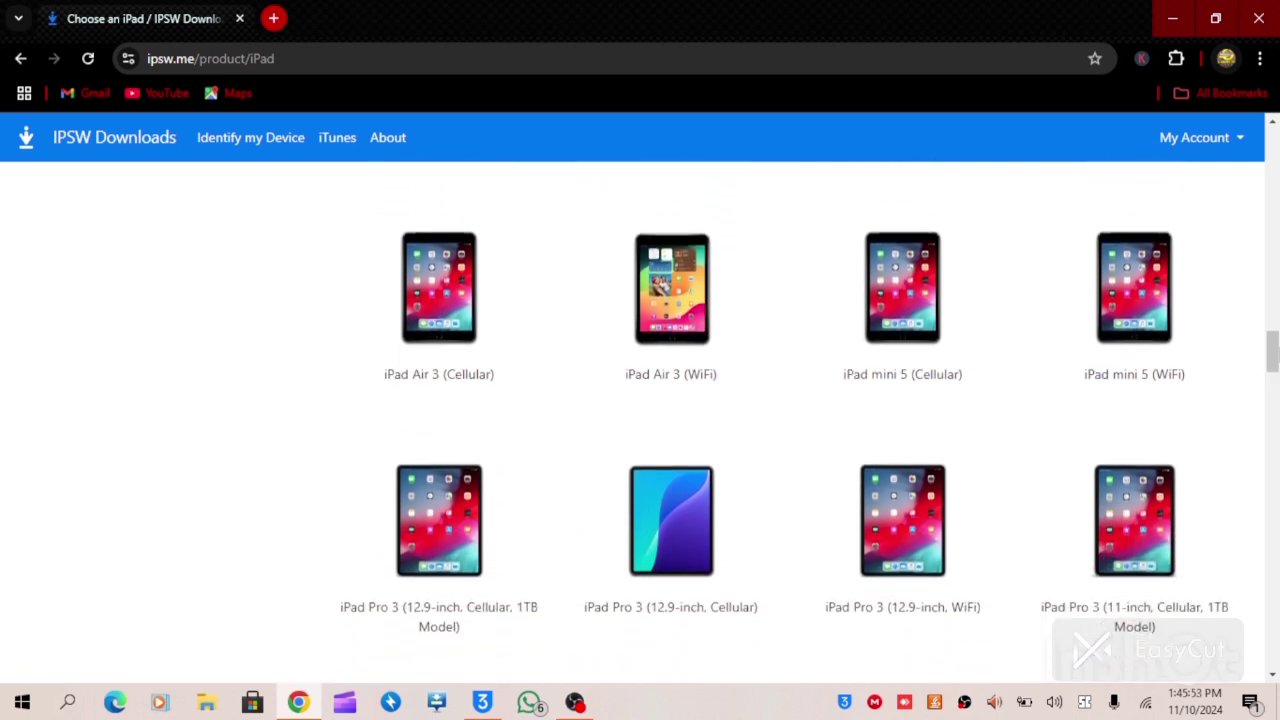
{"action": "left_click_drag", "start_coordinate": [1275, 351], "coordinate": [1277, 497]}
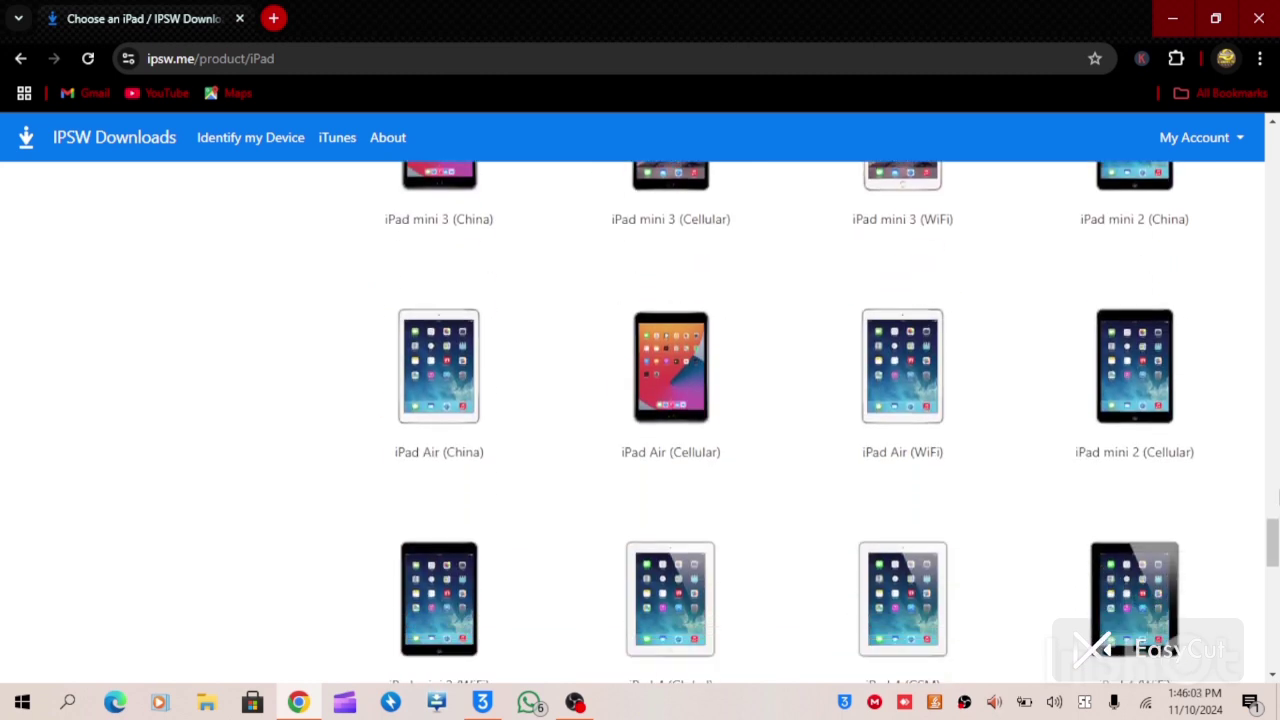
{"action": "left_click", "coordinate": [1175, 22]}
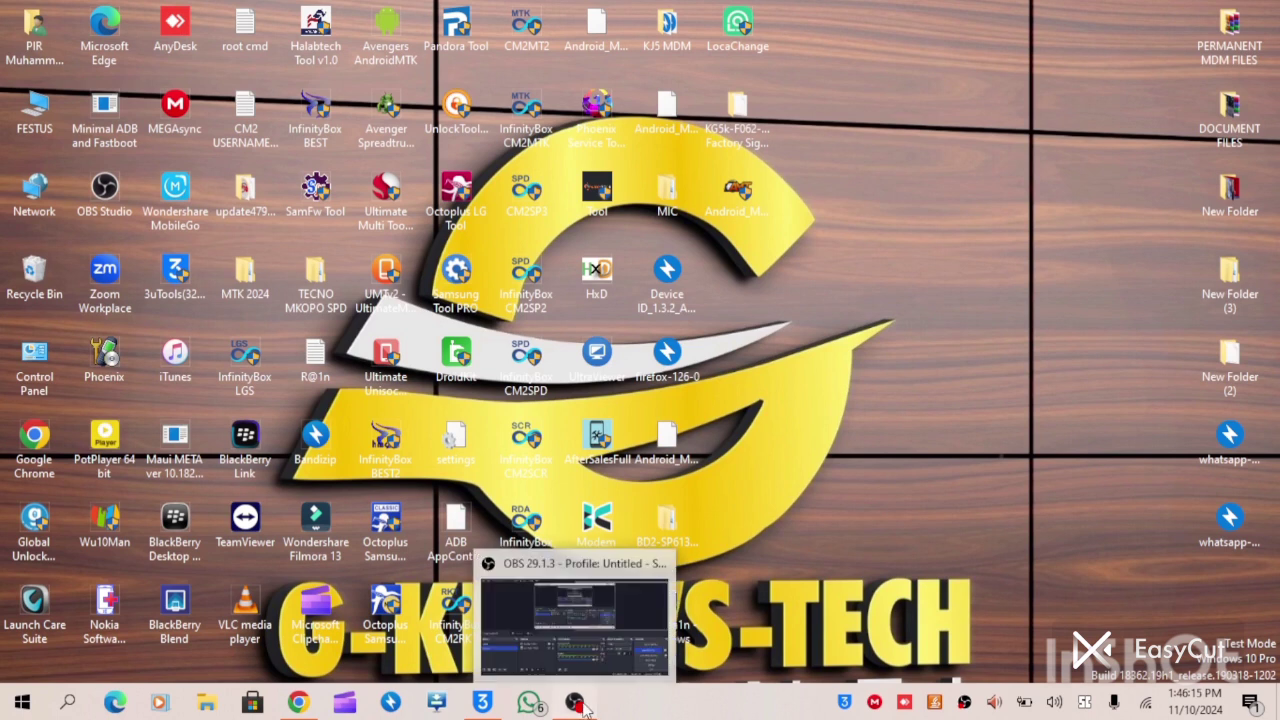
- Bring up the OBS recorder window from the taskbar and minimize it again
{"action": "left_click", "coordinate": [585, 706]}
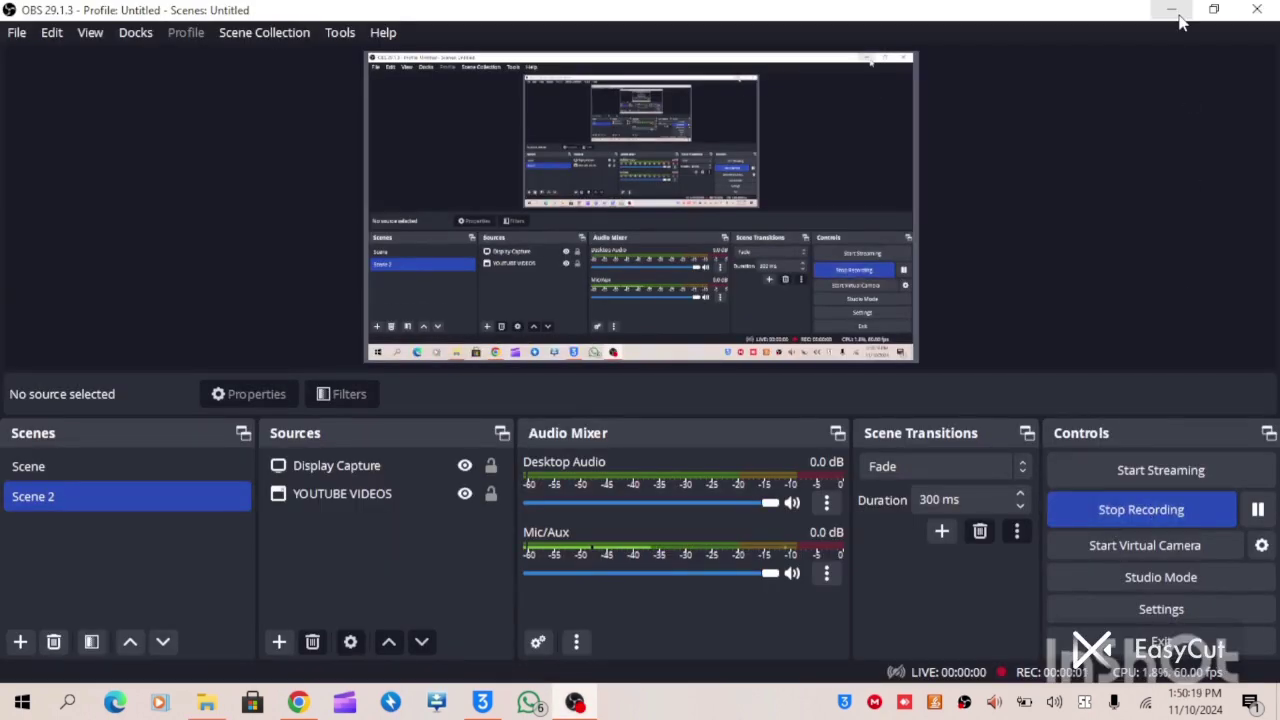
{"action": "left_click", "coordinate": [1175, 11]}
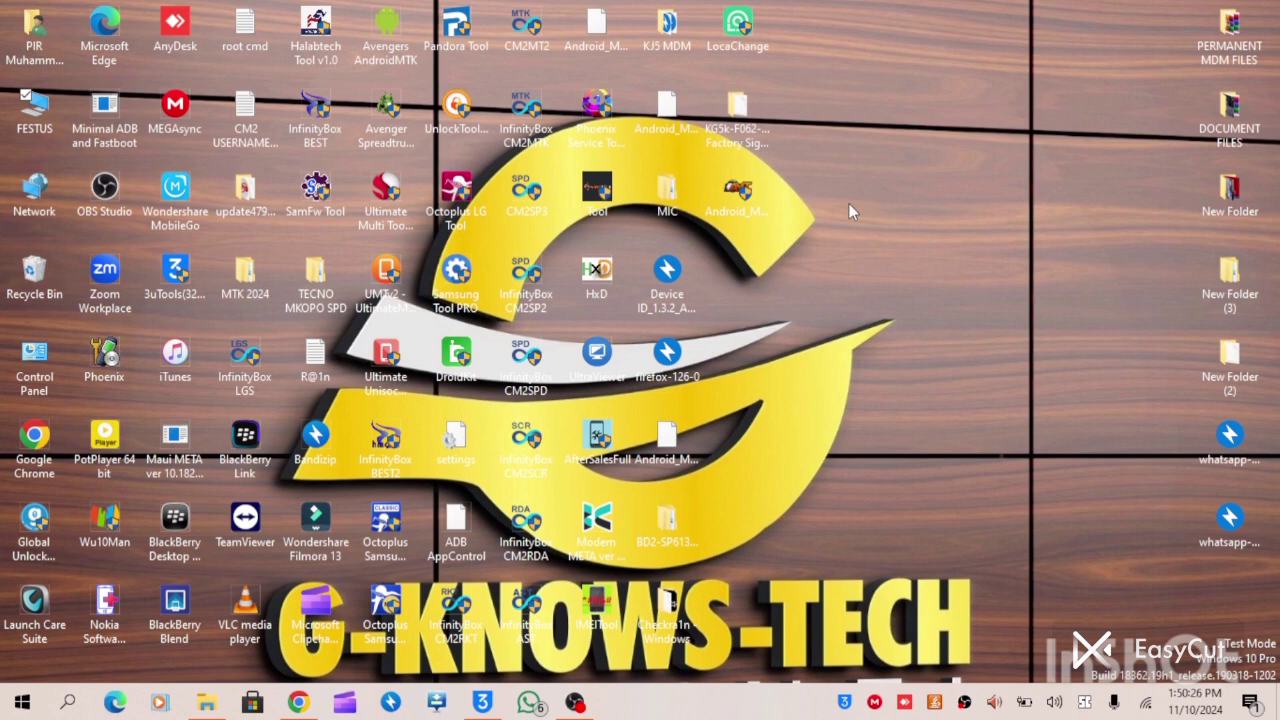
- Restore Chrome, review the iPhone 7 (Global) IPSW lists, and open signed iOS 15.8.3 (19H386)
{"action": "left_click", "coordinate": [298, 702]}
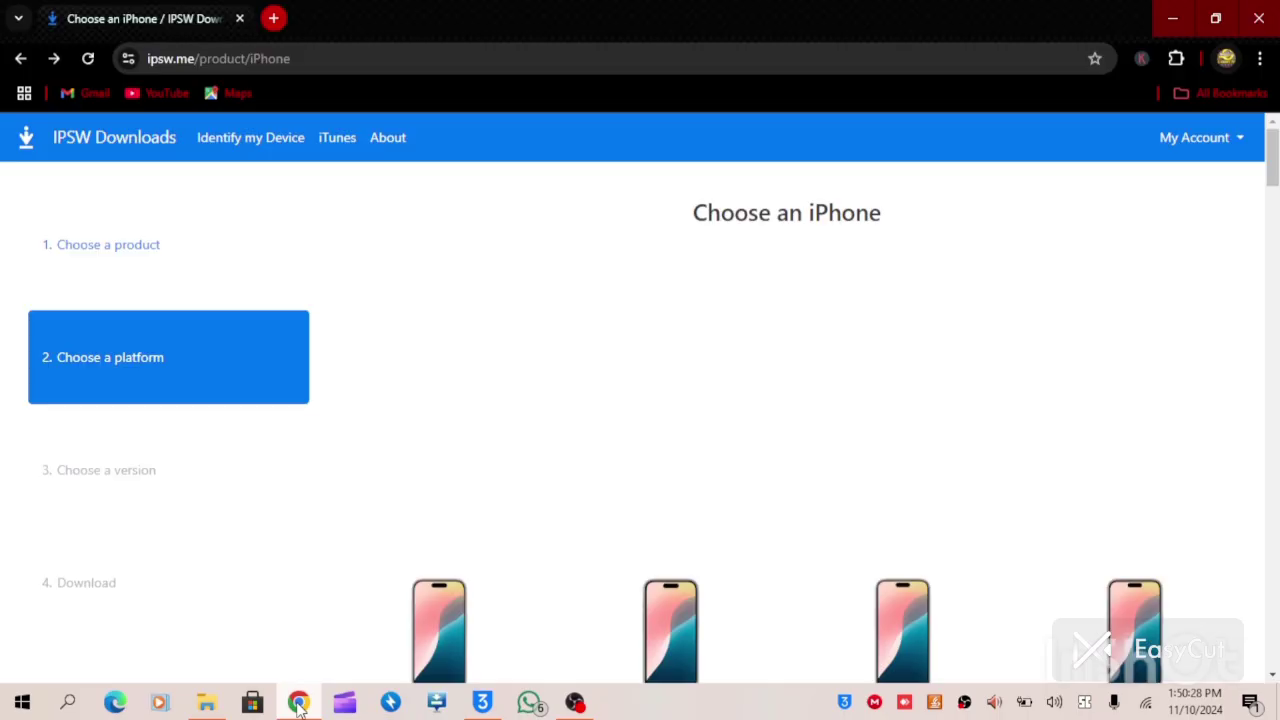
{"action": "left_click_drag", "start_coordinate": [1272, 158], "coordinate": [1277, 408]}
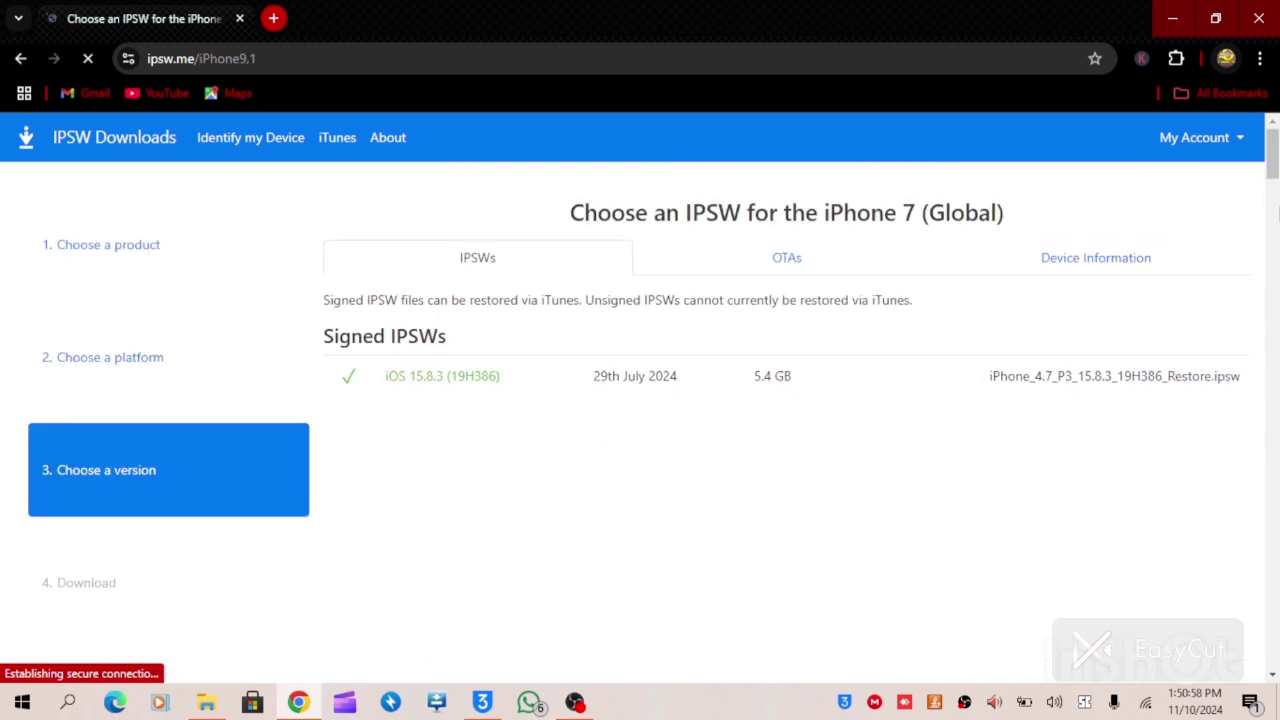
{"action": "scroll", "coordinate": [1277, 212], "scroll_direction": "down", "scroll_amount": 3}
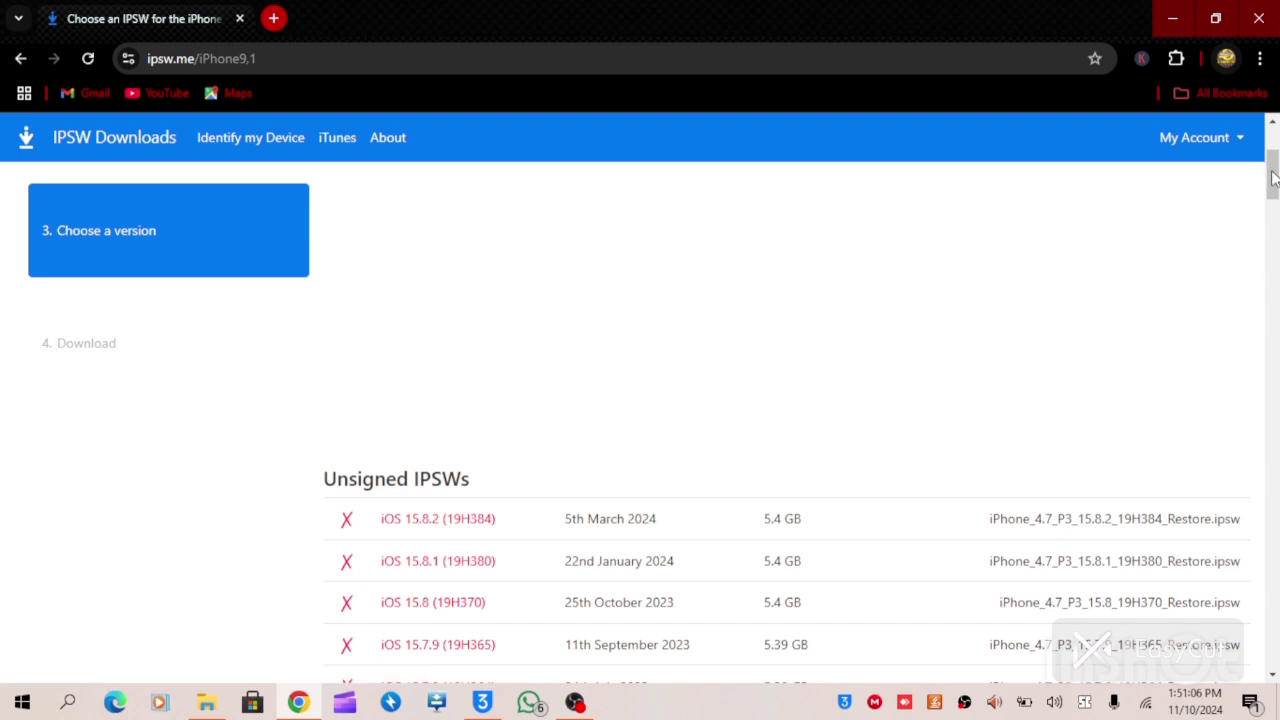
{"action": "left_click_drag", "start_coordinate": [1273, 177], "coordinate": [1273, 155]}
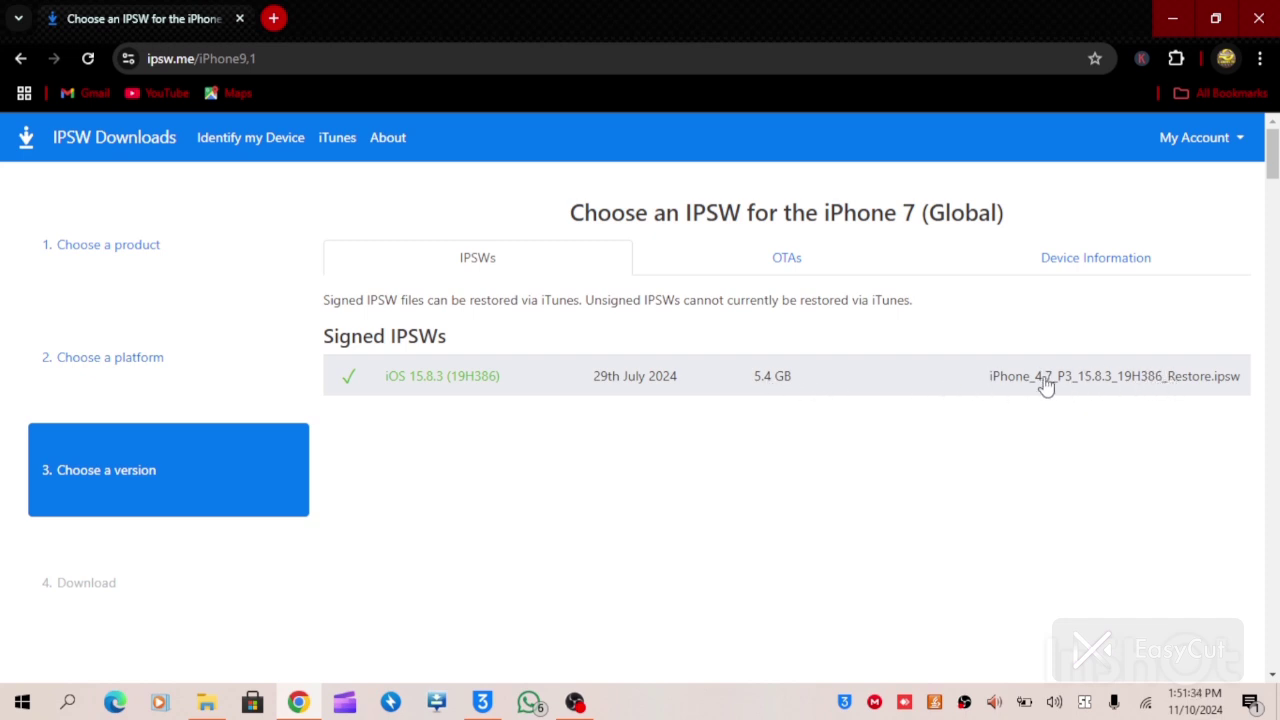
{"action": "left_click", "coordinate": [449, 386]}
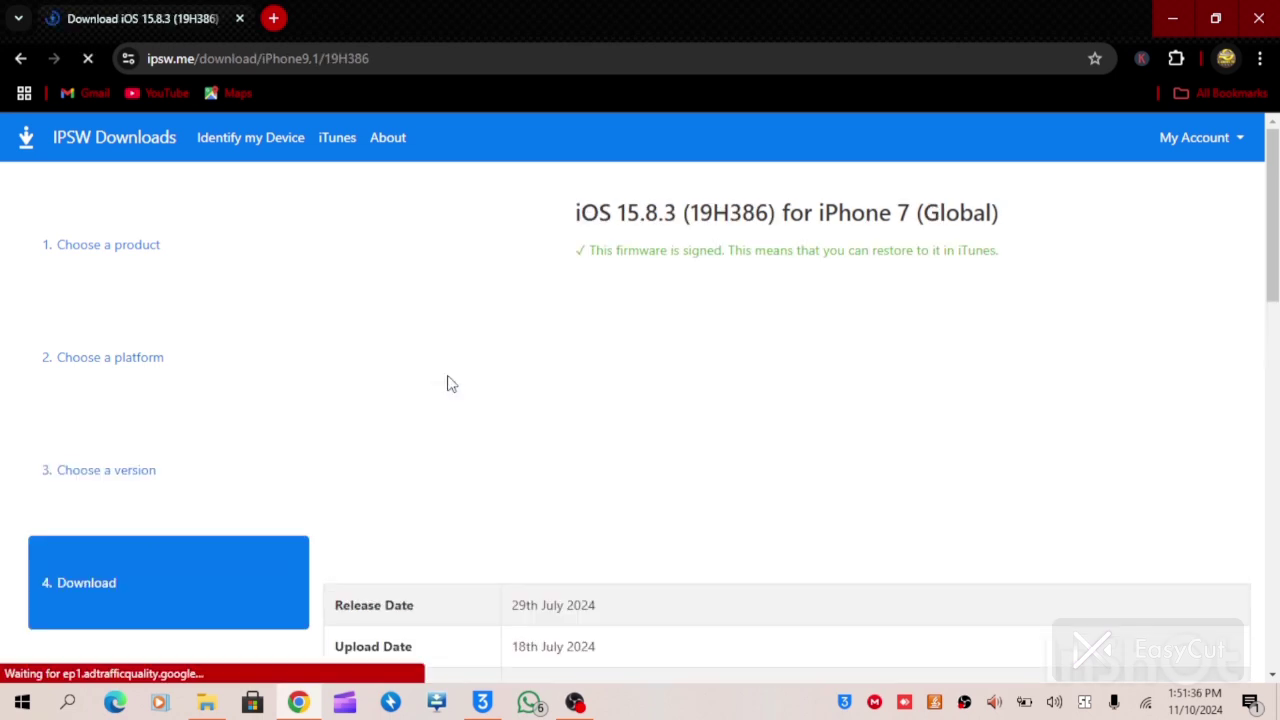
- Start the 5.4 GB iOS 15.8.3 IPSW download past the ad and open Chrome's full download history
{"action": "left_click_drag", "start_coordinate": [1270, 192], "coordinate": [1276, 340]}
{"action": "scroll", "coordinate": [1276, 340], "scroll_direction": "down", "scroll_amount": 2}
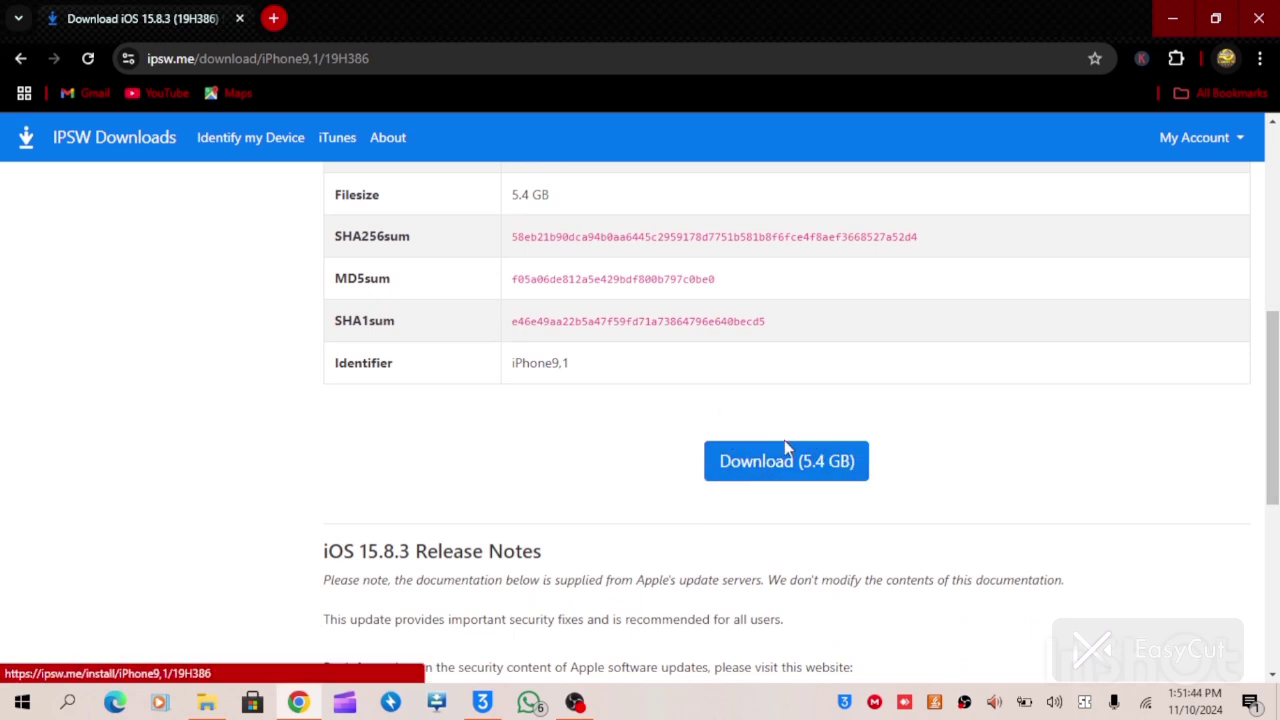
{"action": "left_click", "coordinate": [758, 467]}
{"action": "left_click", "coordinate": [1080, 274]}
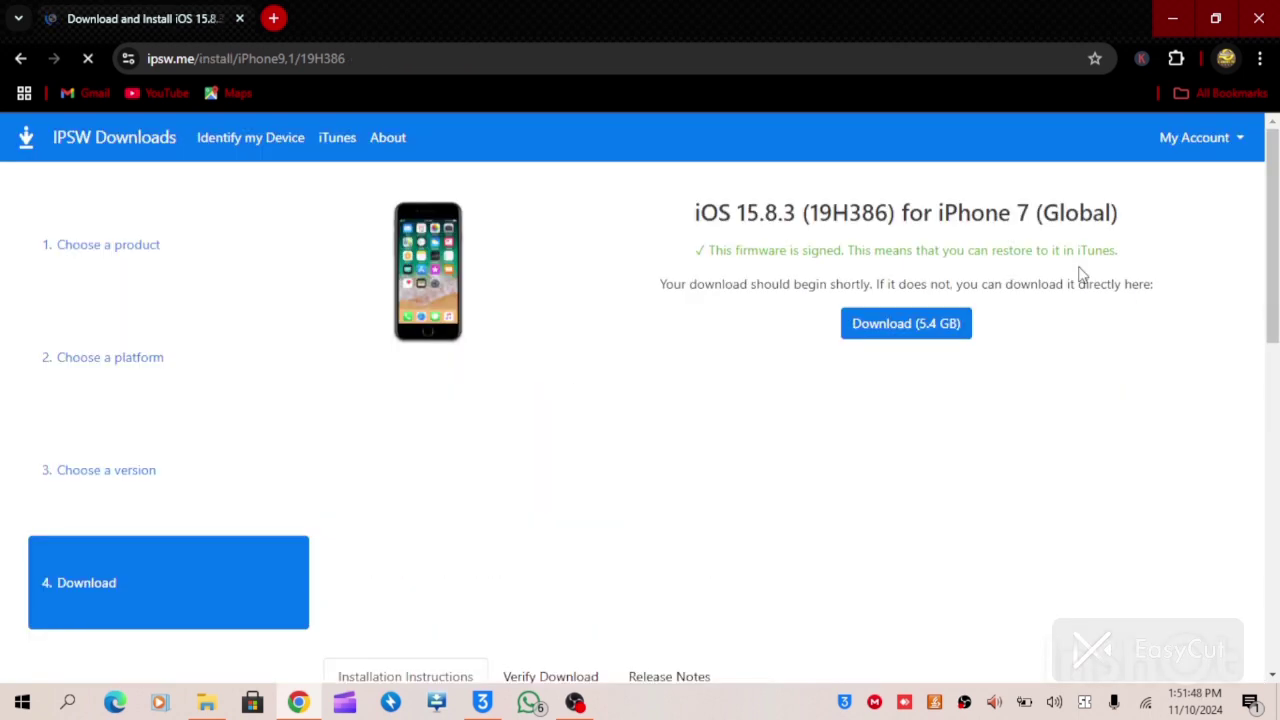
{"action": "left_click", "coordinate": [896, 331]}
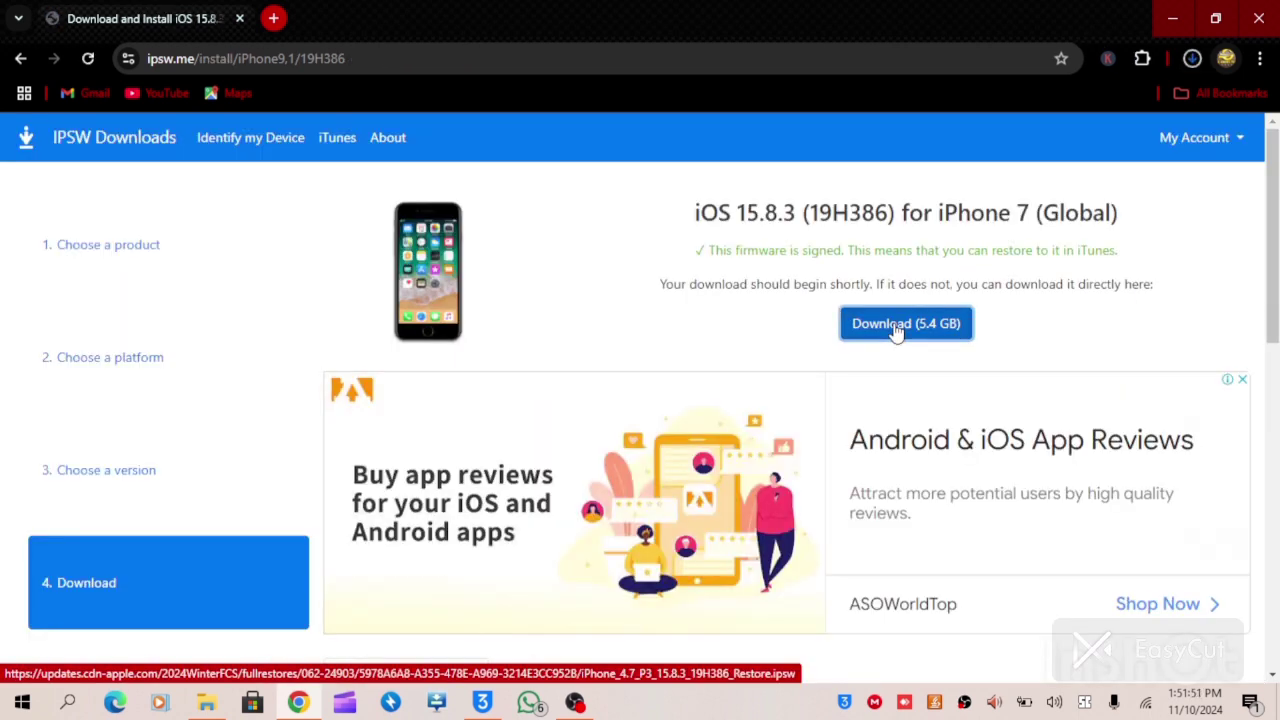
{"action": "left_click", "coordinate": [1192, 58]}
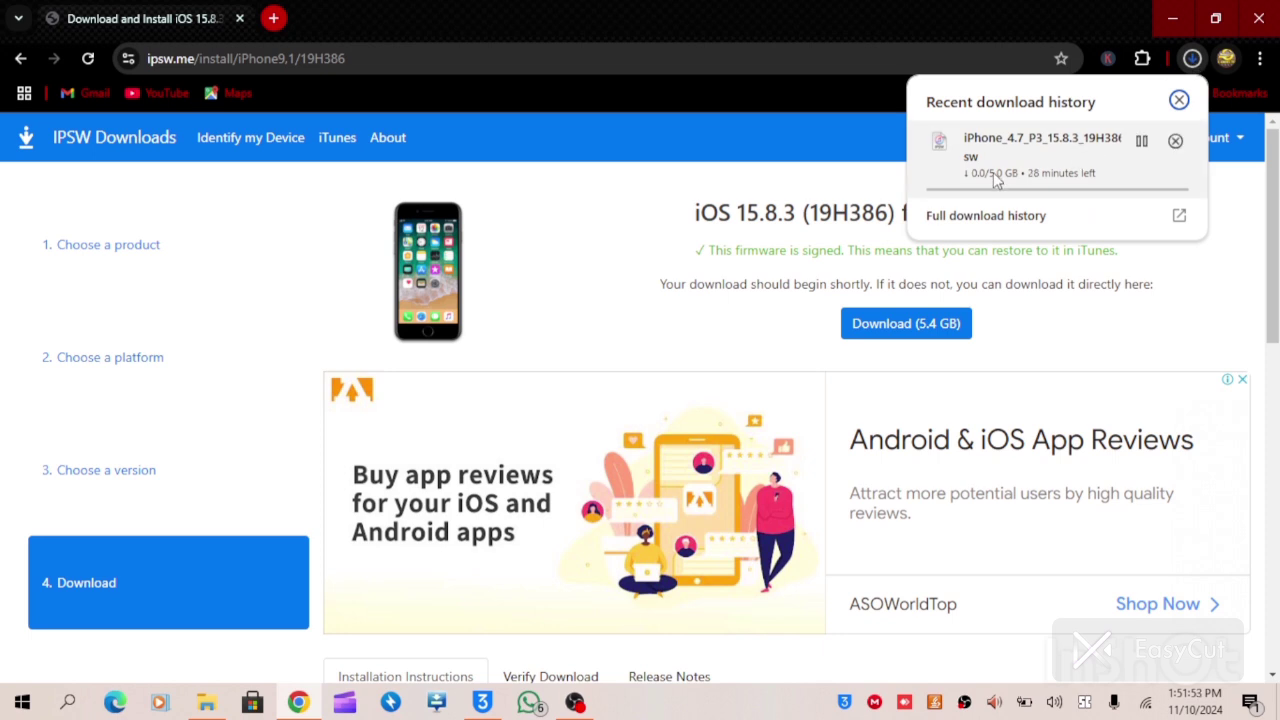
{"action": "left_click", "coordinate": [1180, 213]}
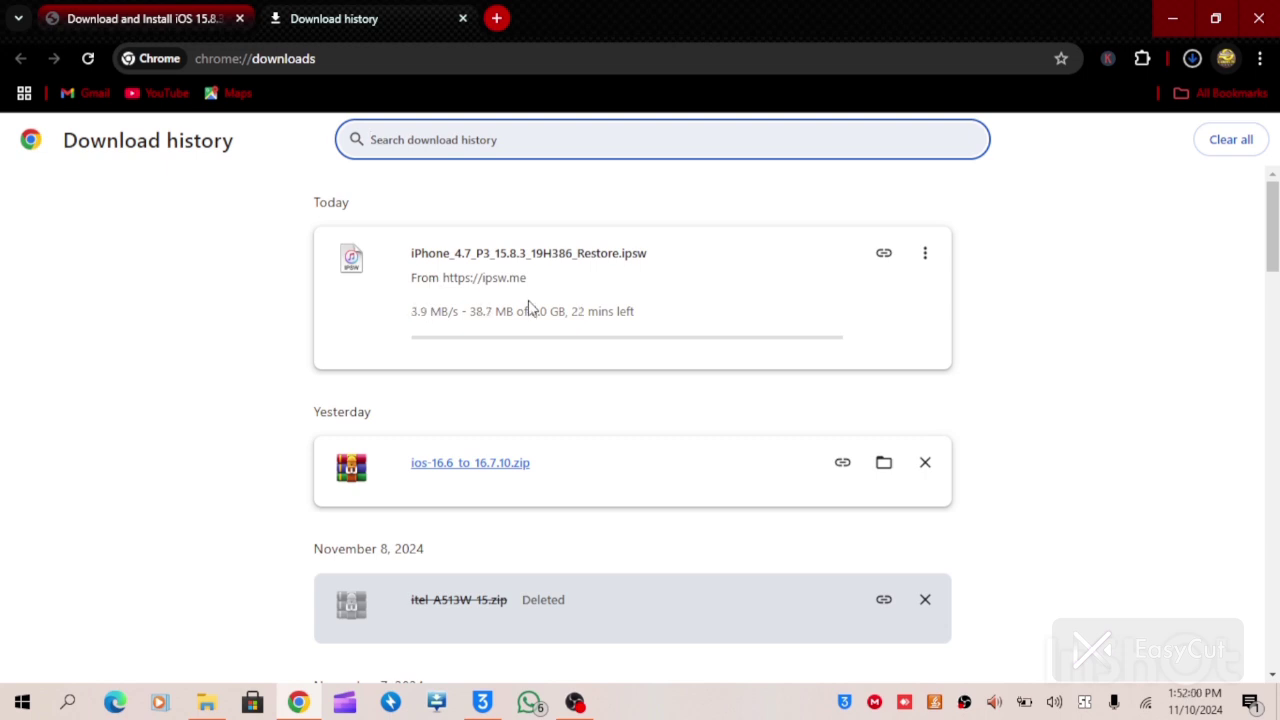
- Cancel and remove the iPhone_4.7_P3_15.8.3_19H386_Restore.ipsw download, then minimize Chrome
{"action": "left_click", "coordinate": [925, 254]}
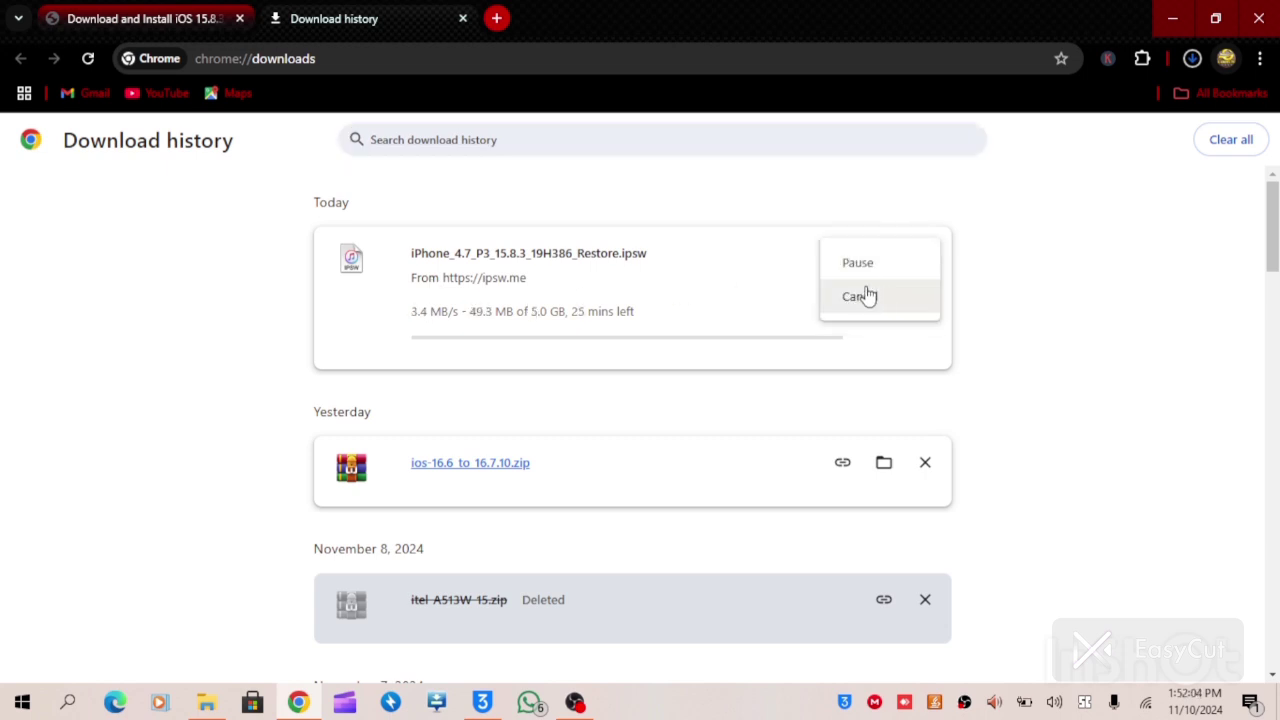
{"action": "left_click", "coordinate": [867, 292]}
{"action": "left_click", "coordinate": [926, 255]}
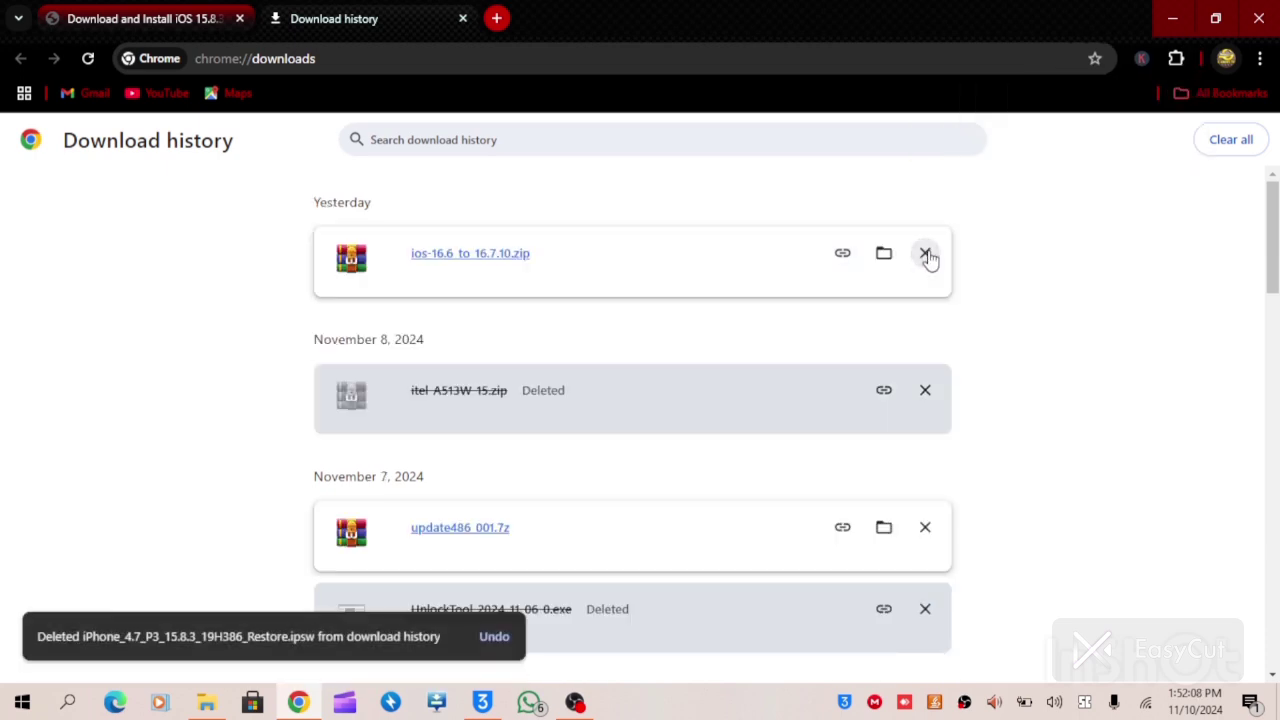
{"action": "left_click", "coordinate": [1172, 18]}
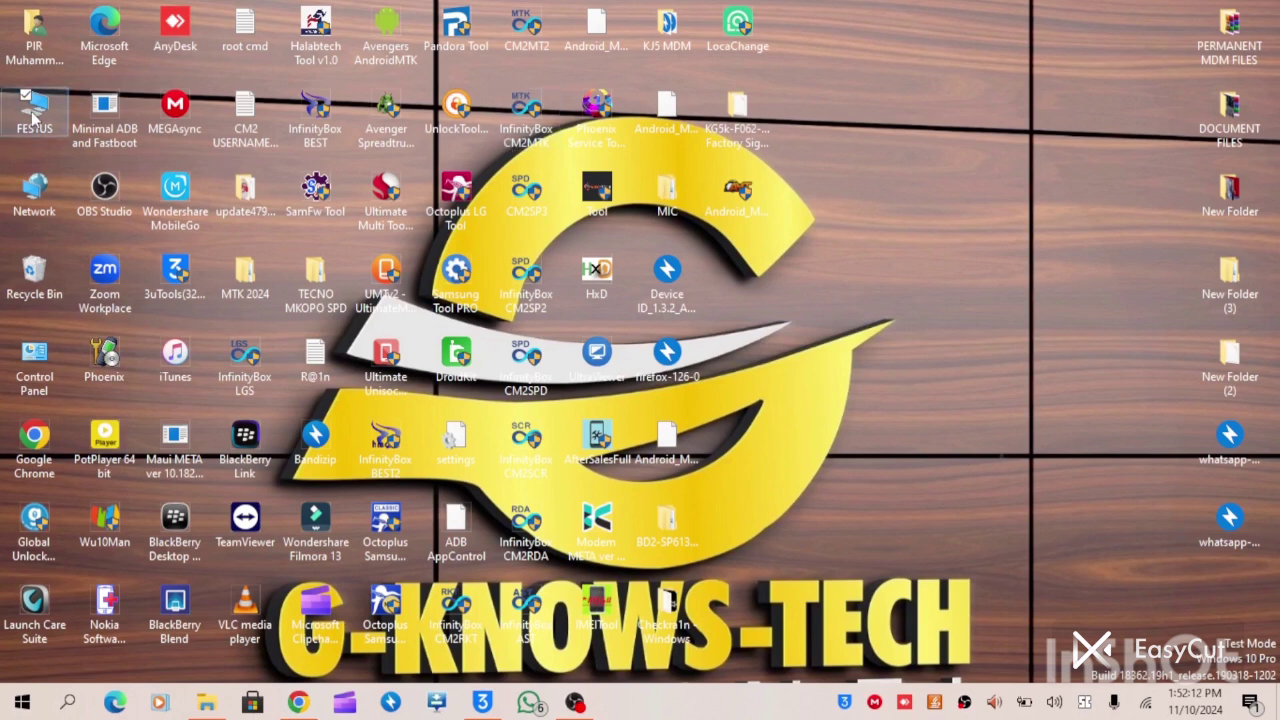
- Open the Documents > FIRMWARE > IPSW.ME > IPHONE 7 folder in File Explorer
{"action": "key", "text": "super+e"}
{"action": "double_click", "coordinate": [808, 303]}
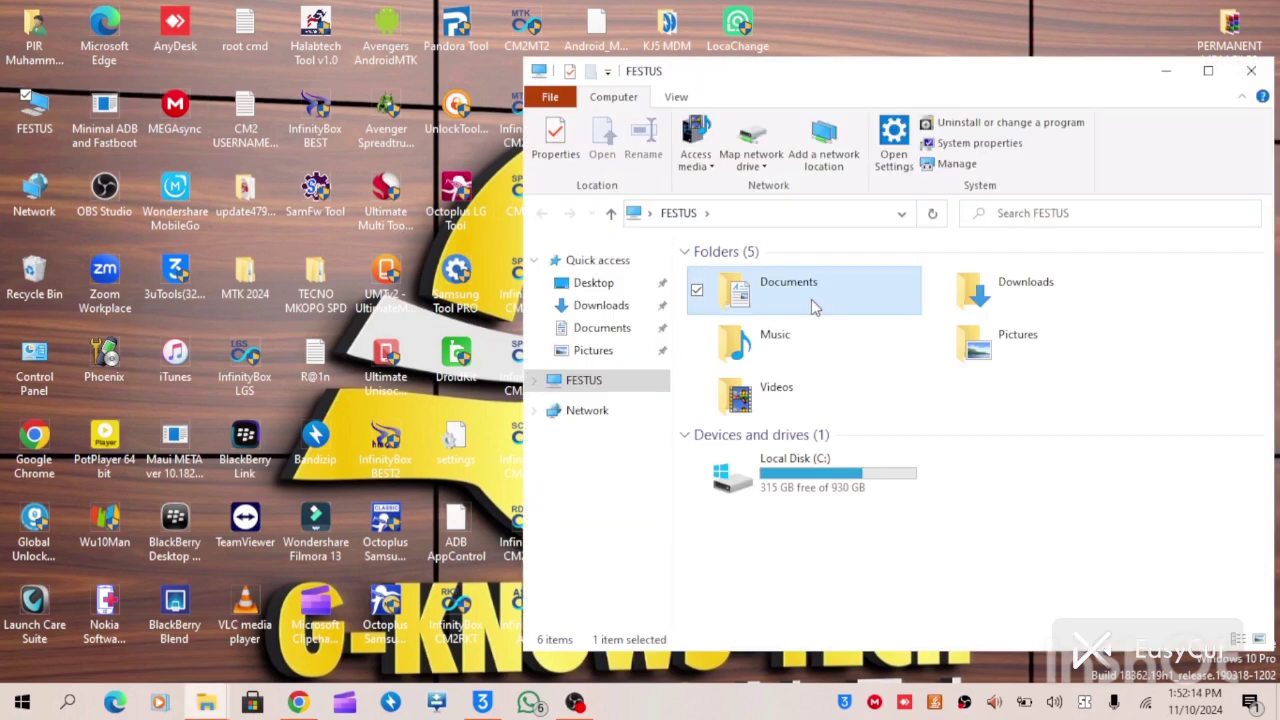
{"action": "left_click", "coordinate": [762, 376]}
{"action": "double_click", "coordinate": [761, 376]}
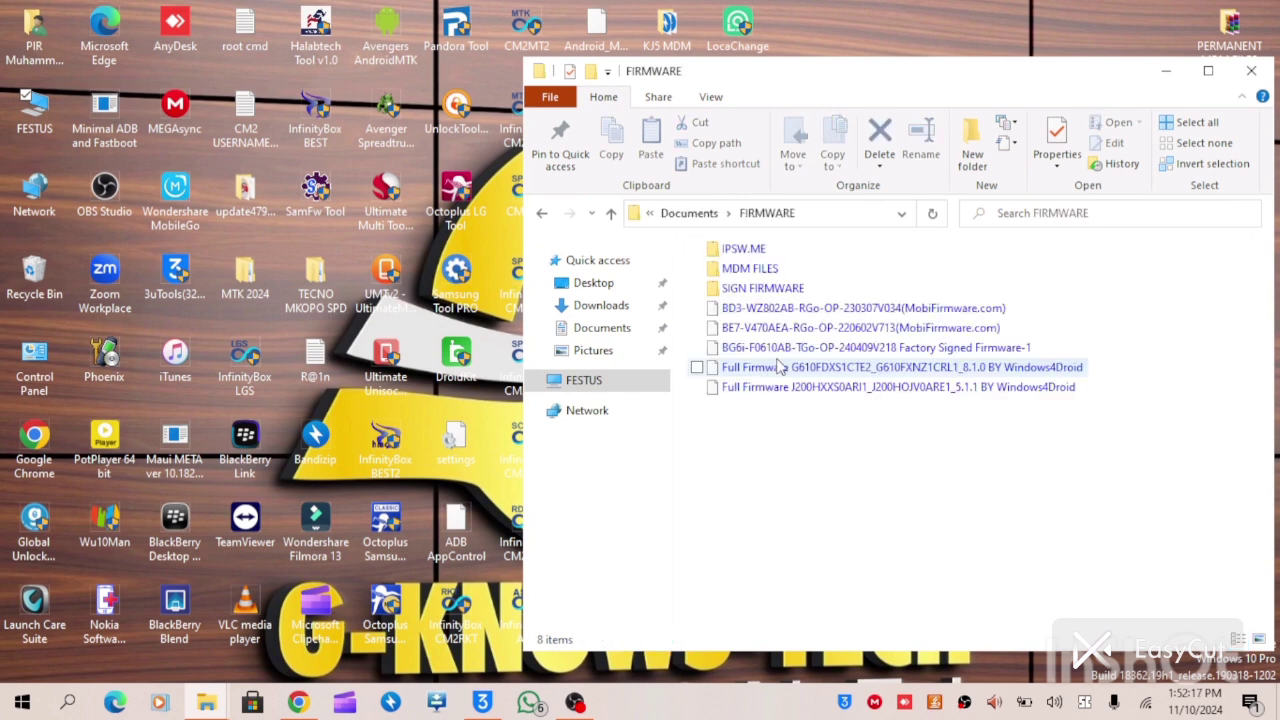
{"action": "double_click", "coordinate": [745, 250]}
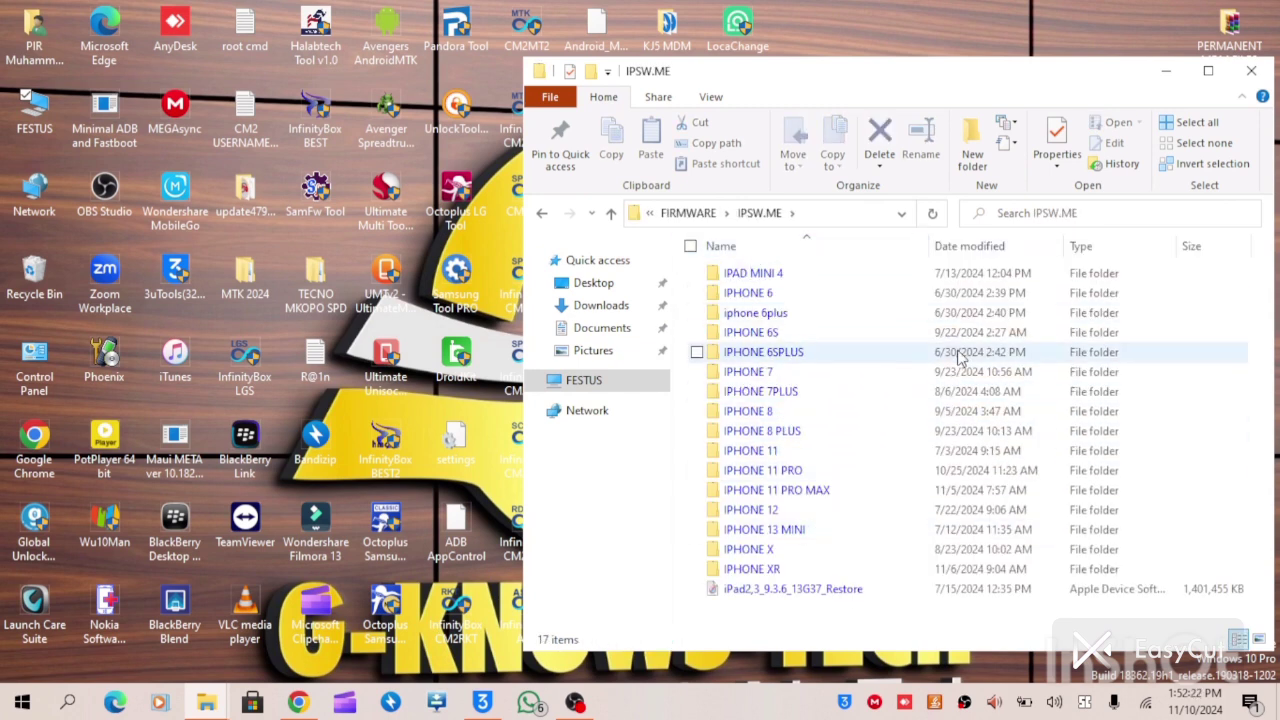
{"action": "double_click", "coordinate": [779, 373]}
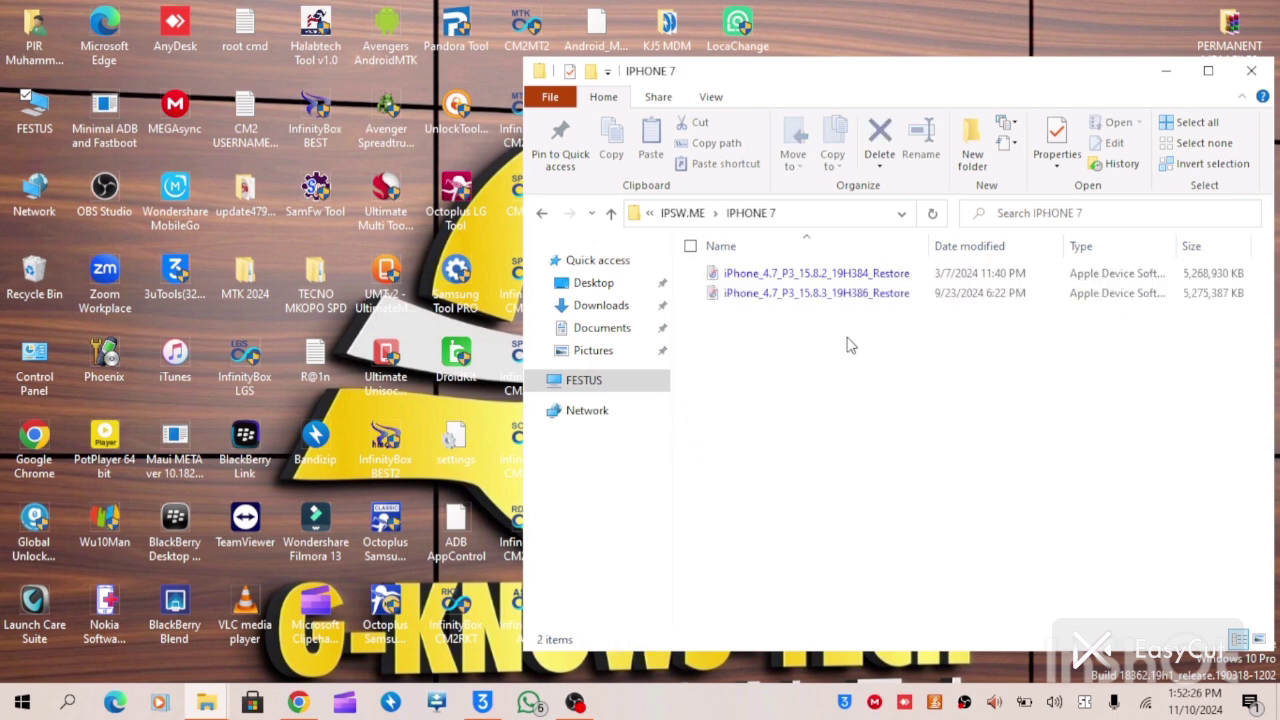
- Permanently delete the iOS 15.8.2 restore file, keeping only the 15.8.3 one
{"action": "left_click", "coordinate": [822, 278]}
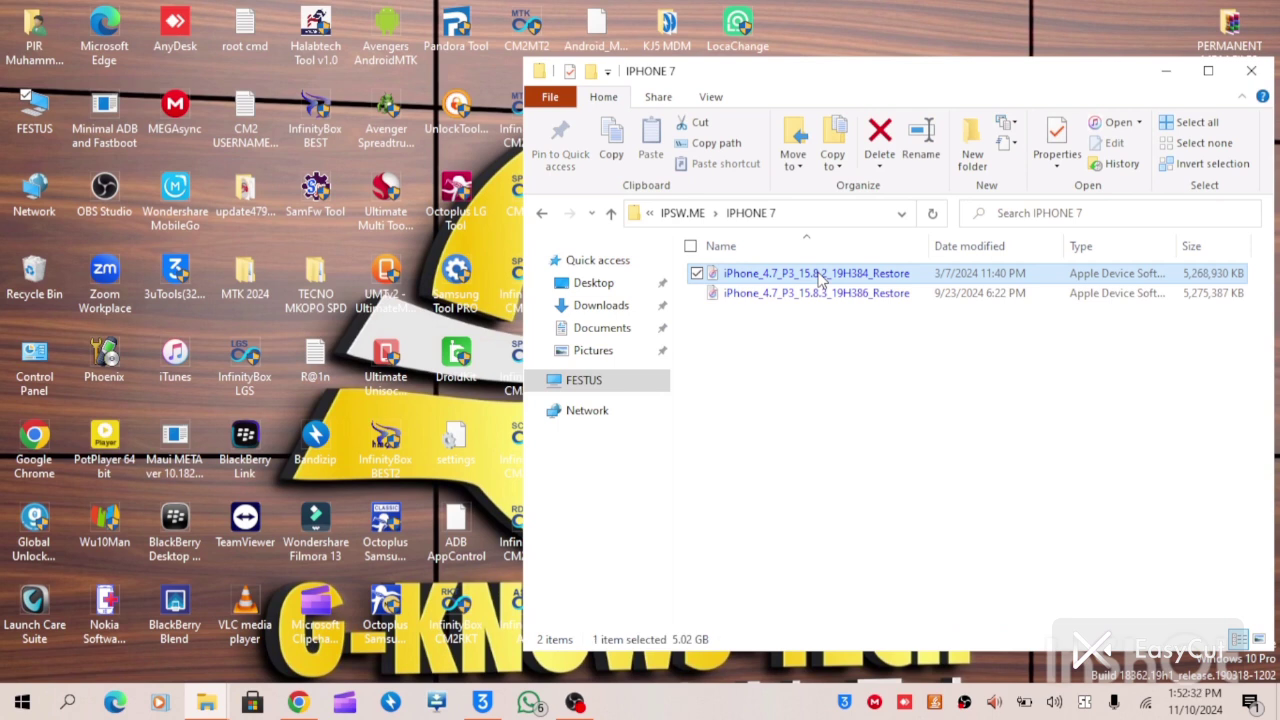
{"action": "key", "text": "shift+Delete"}
{"action": "key", "text": "Return"}
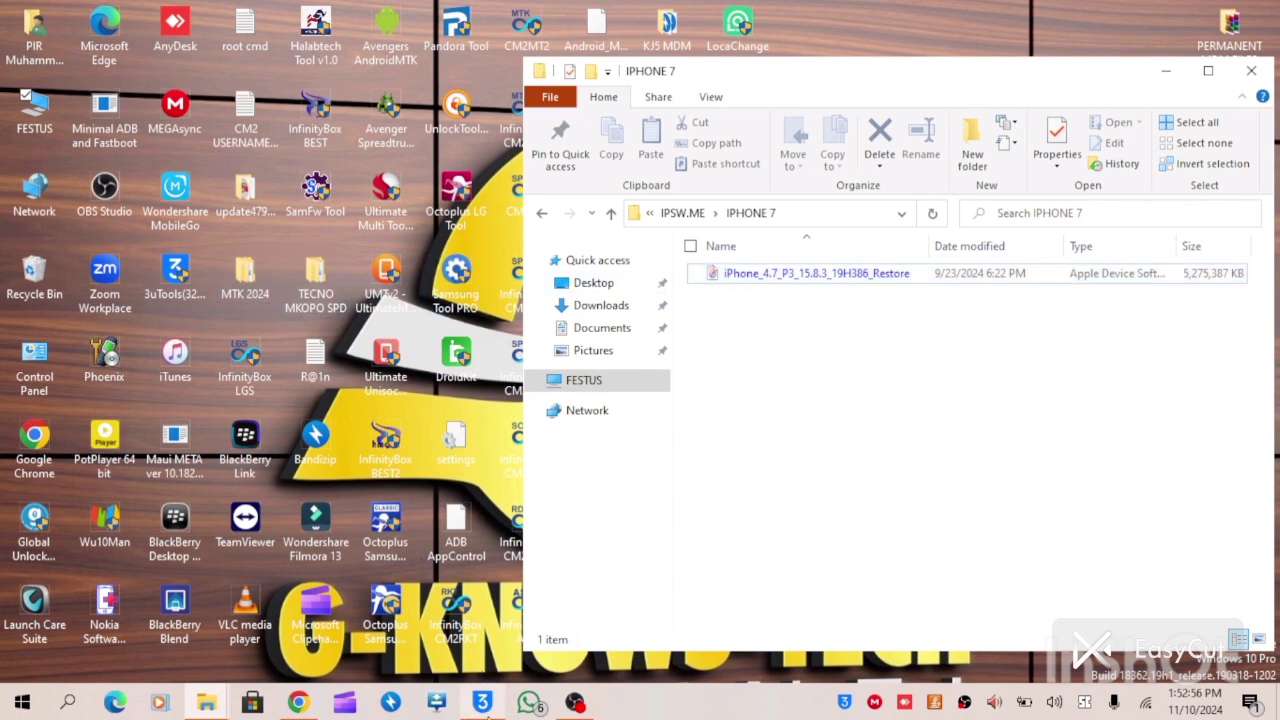
{"action": "left_click", "coordinate": [482, 703]}
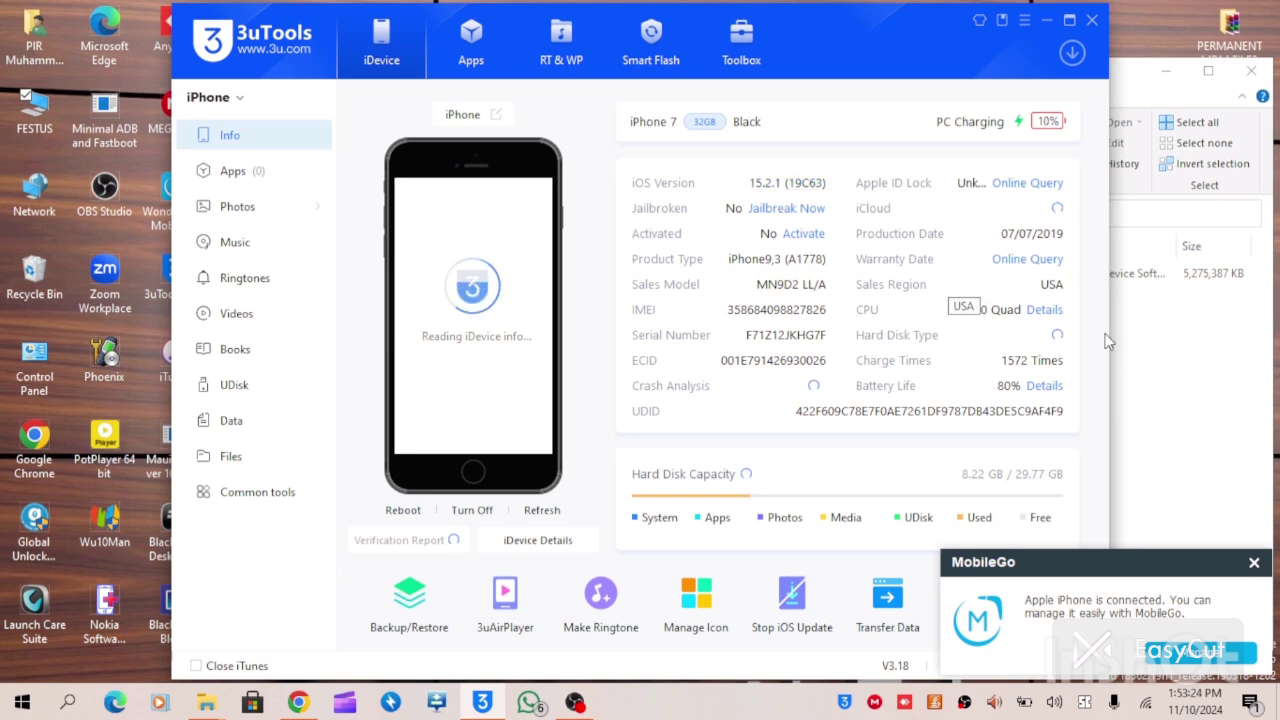
- Return to 3uTools, where the iPhone 7 shows as connected in Recovery Mode
{"action": "left_click", "coordinate": [1170, 345]}
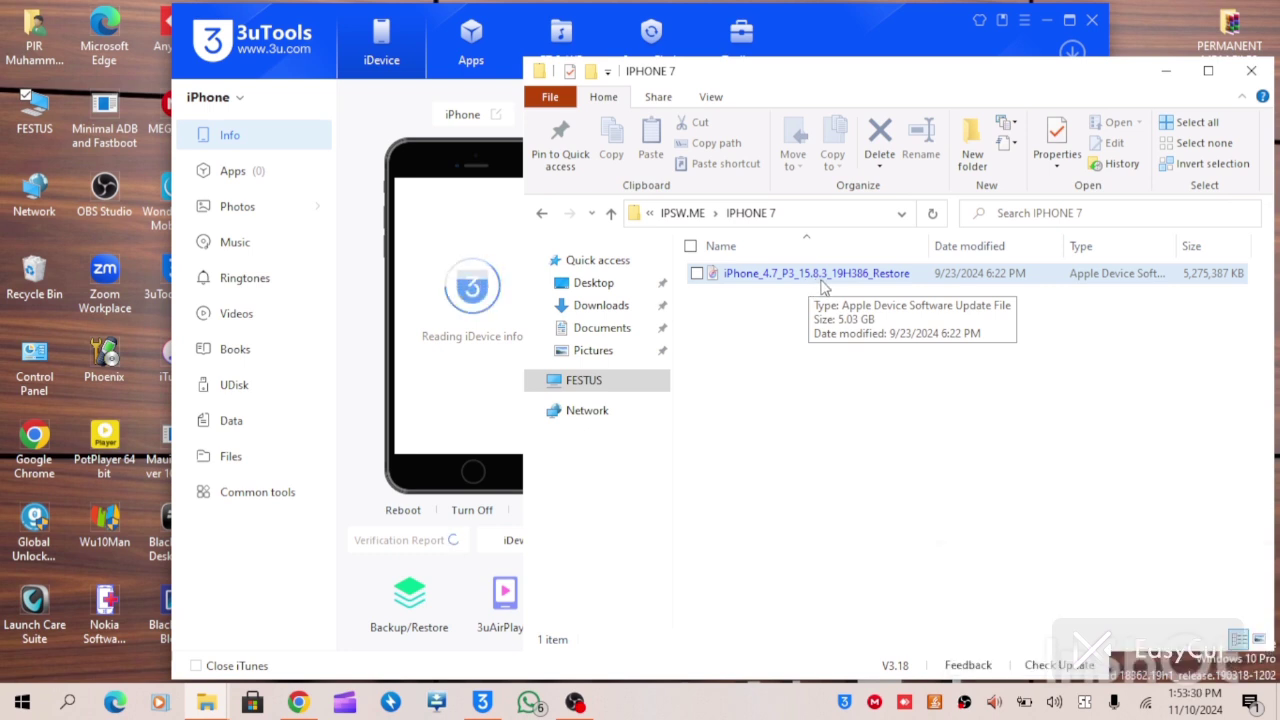
{"action": "left_click", "coordinate": [437, 262]}
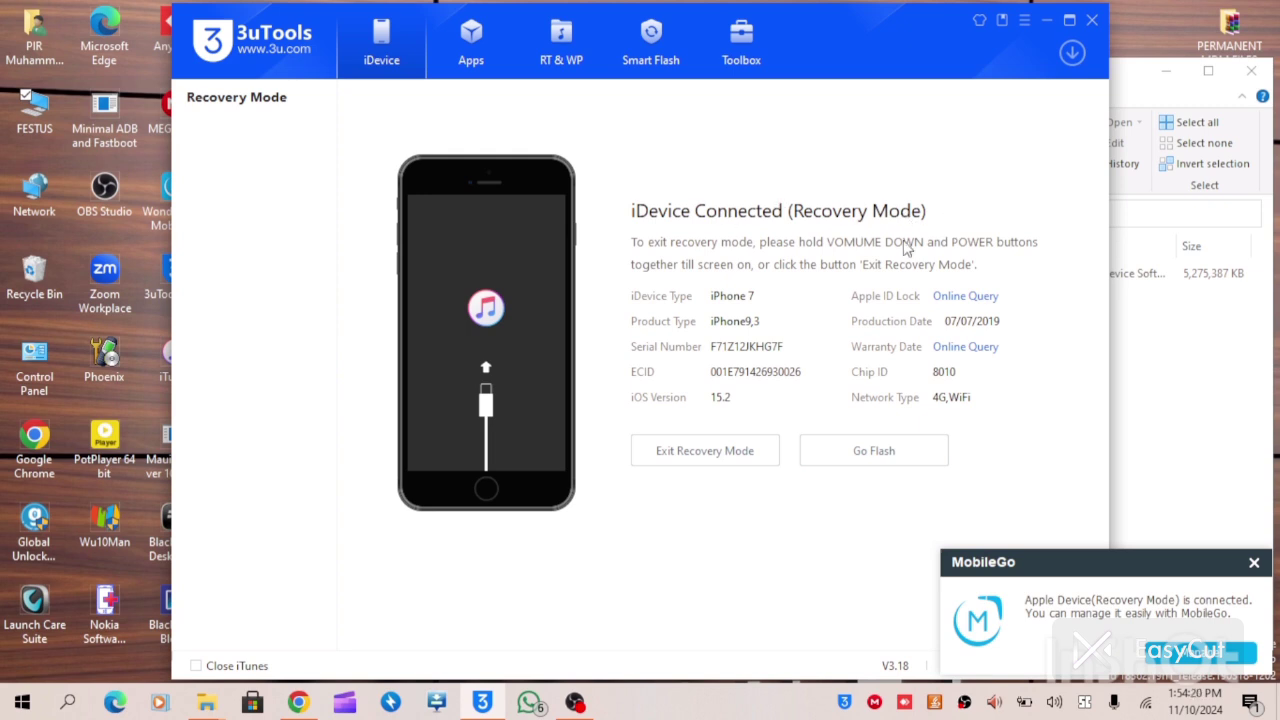
- Choose Go Flash for the recovery-mode iPhone 7
{"action": "left_click", "coordinate": [884, 465]}
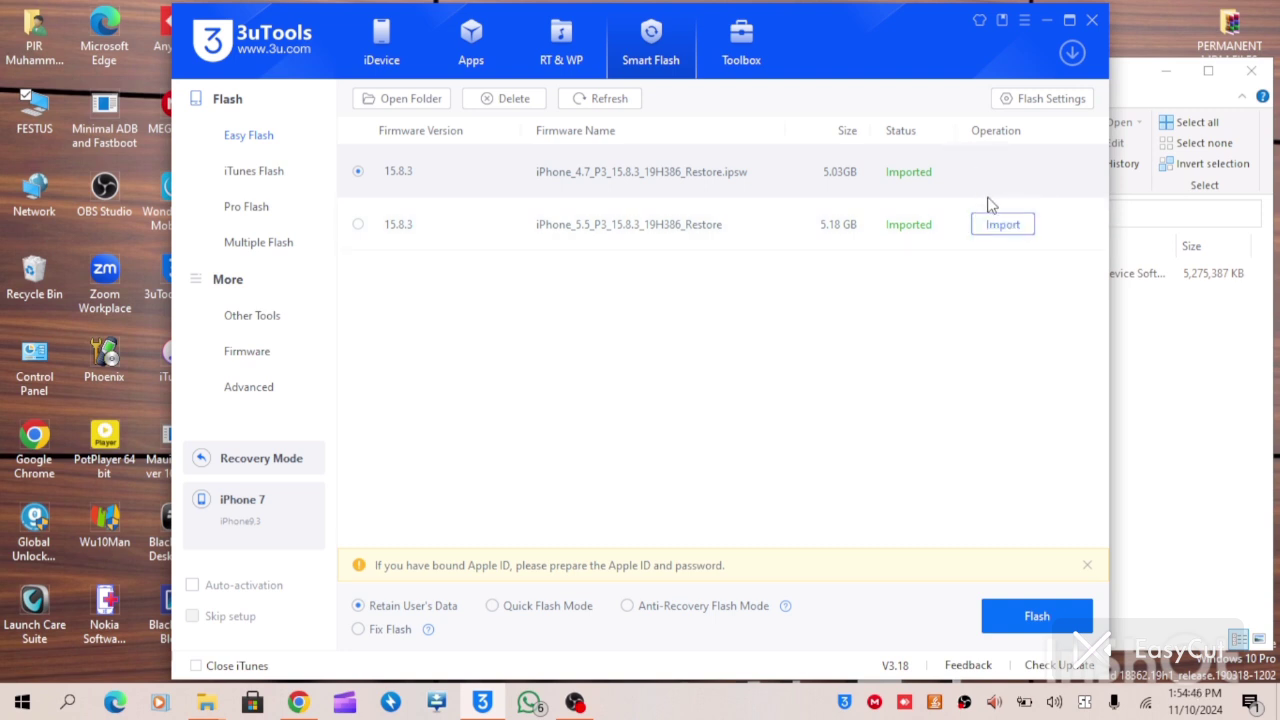
- Import iPhone_4.7_P3_15.8.3_19H386_Restore from IPSW.ME > IPHONE 7 and select it for flashing
{"action": "left_click", "coordinate": [1003, 225]}
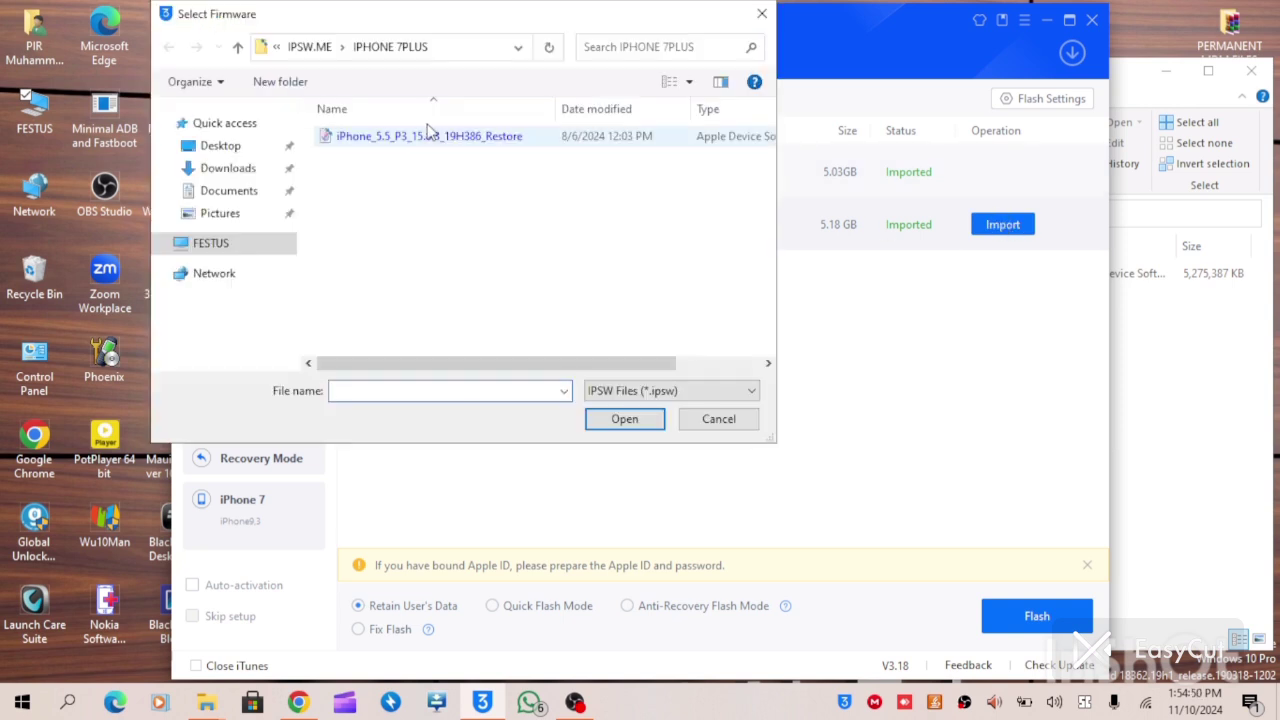
{"action": "left_click", "coordinate": [316, 54]}
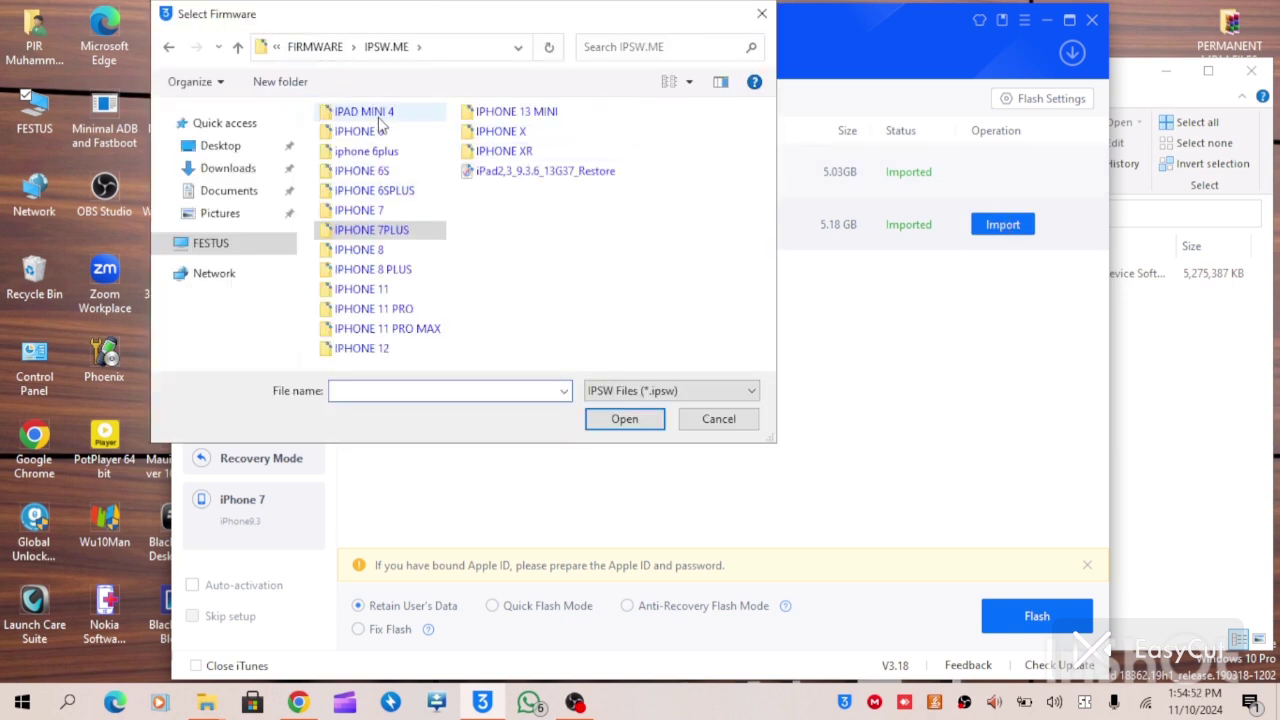
{"action": "left_click", "coordinate": [361, 210]}
{"action": "double_click", "coordinate": [361, 210]}
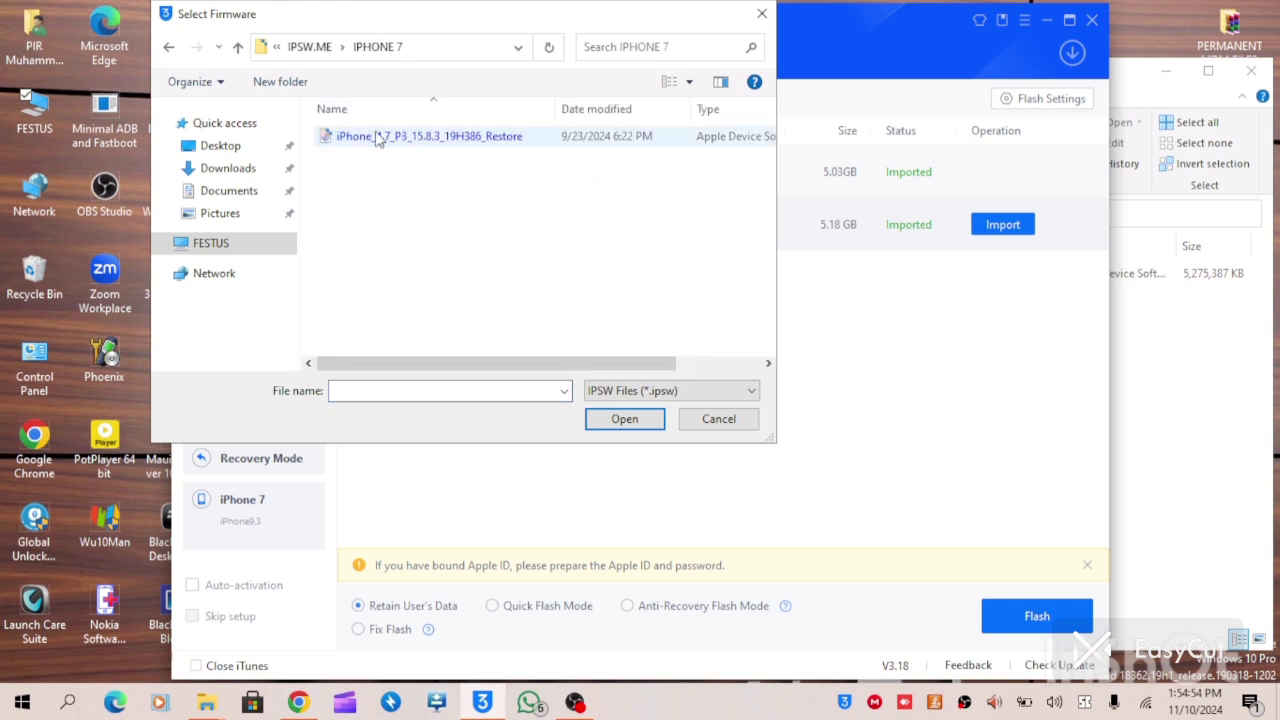
{"action": "double_click", "coordinate": [463, 143]}
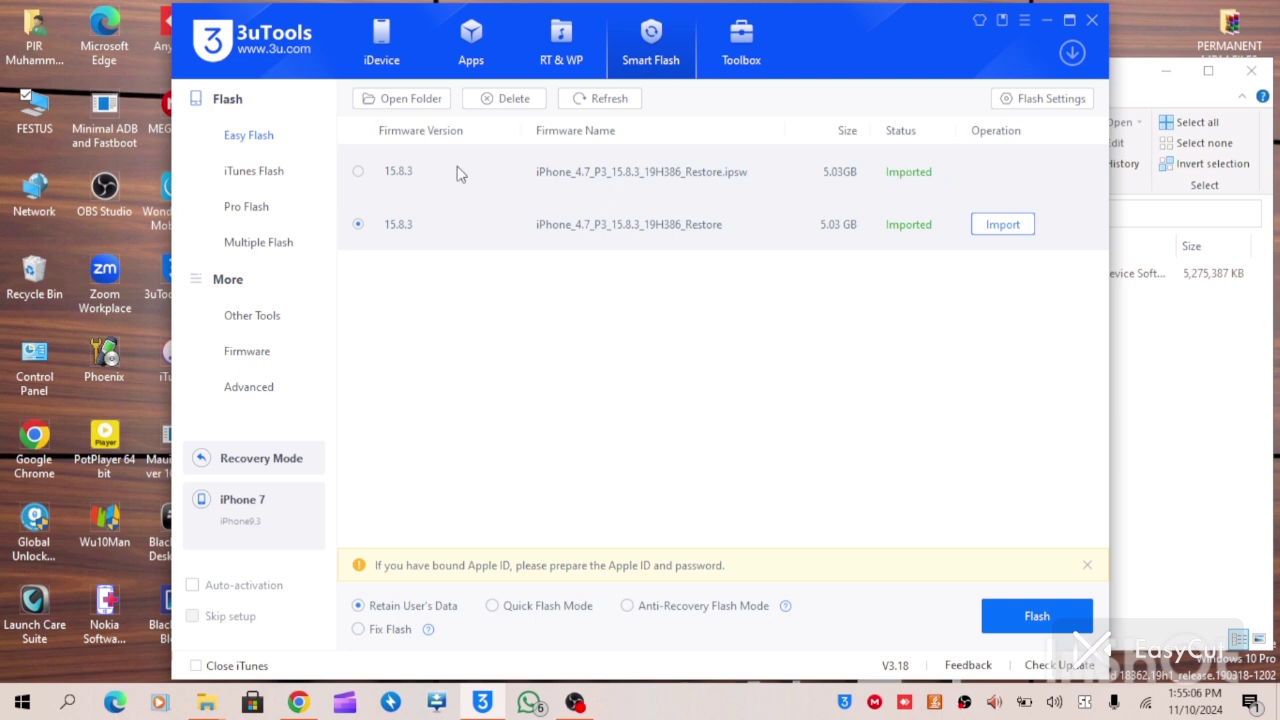
{"action": "left_click", "coordinate": [358, 171]}
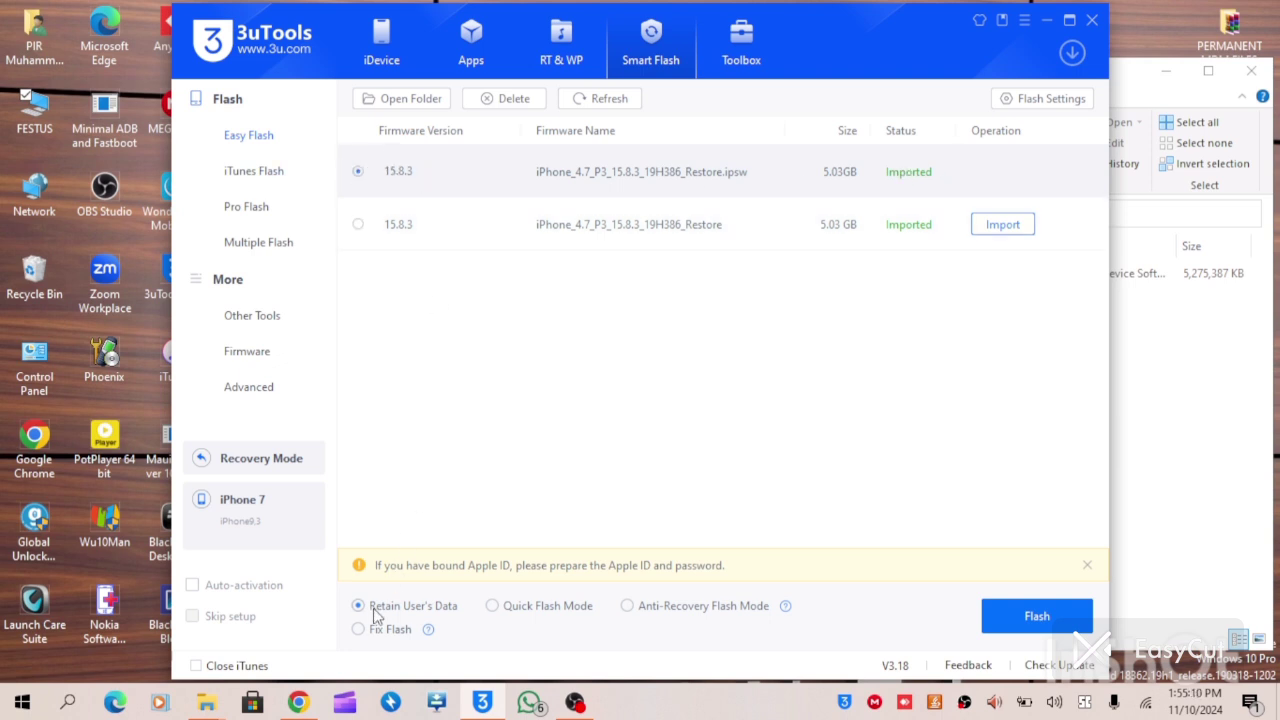
- Flash the iPhone 7 with iOS 15.8.3 in Quick Flash Mode, confirming the reminder
{"action": "left_click", "coordinate": [518, 612]}
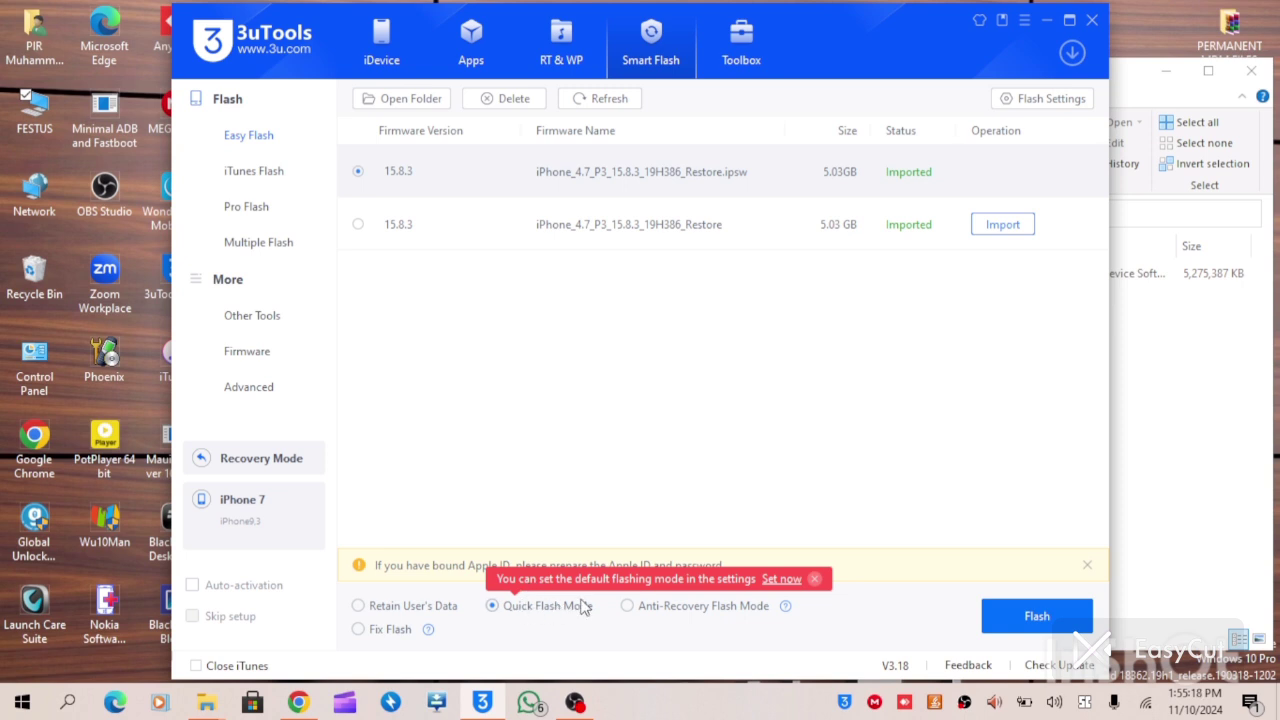
{"action": "left_click", "coordinate": [1060, 617]}
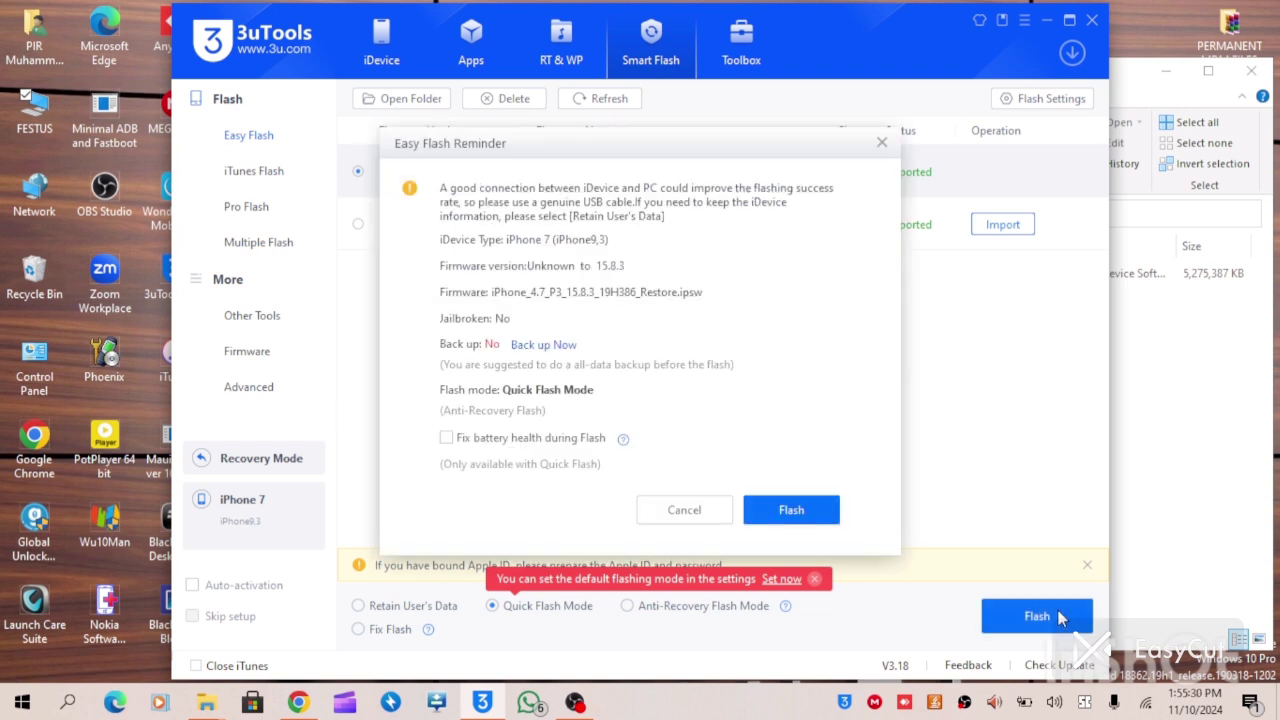
{"action": "left_click", "coordinate": [790, 511]}
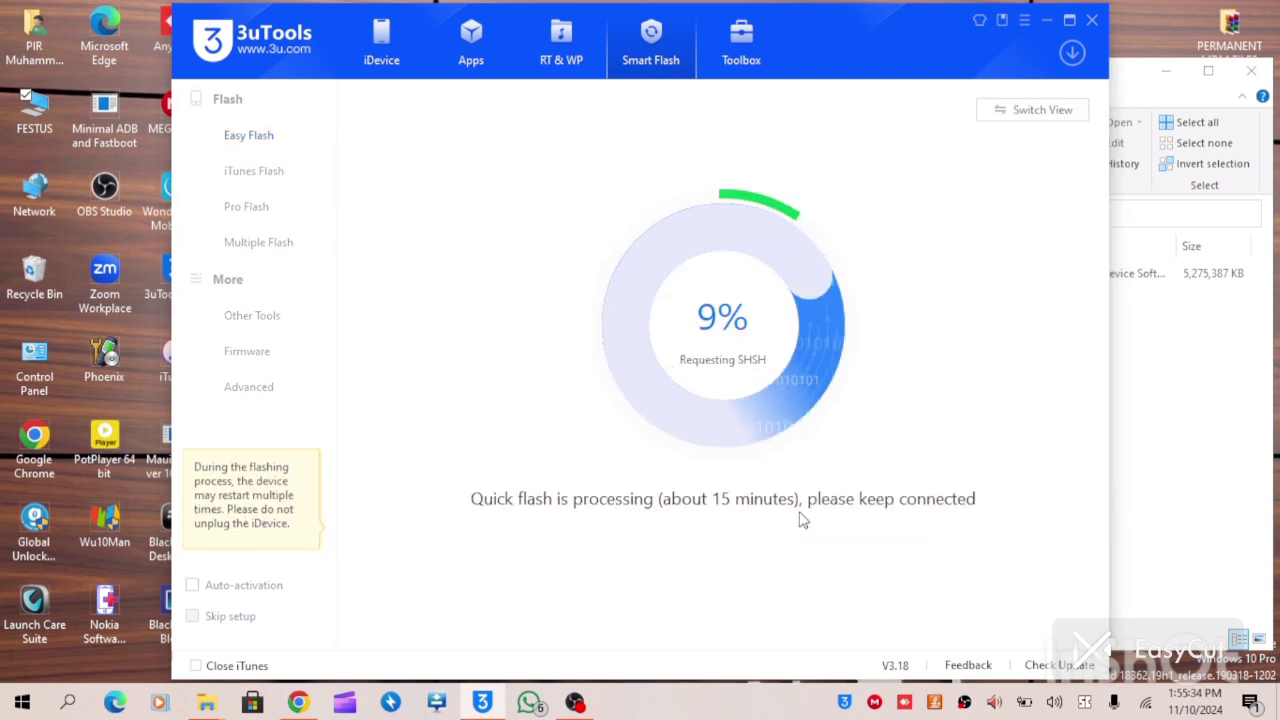